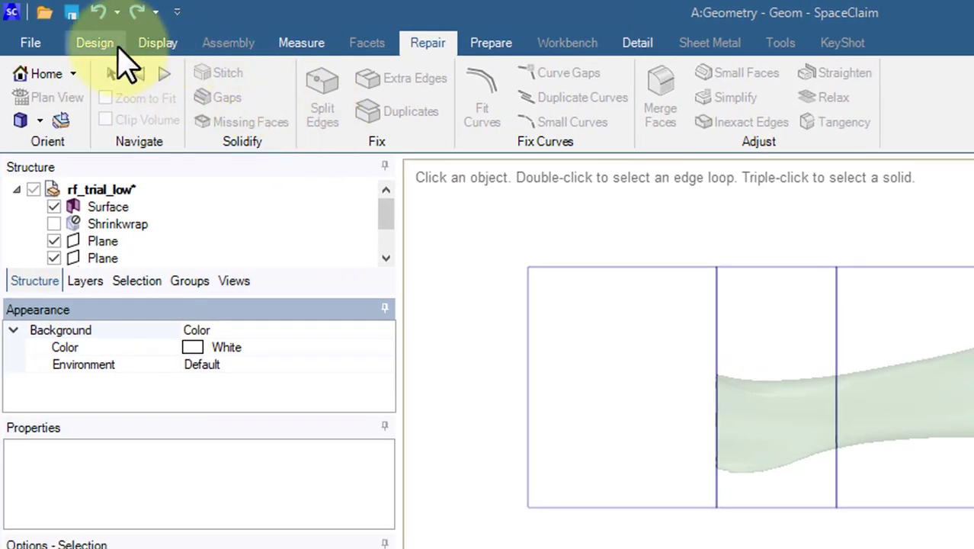
Step: Place an origin coordinate system with Y and Z axes on the Surface body
{"action": "left_click", "coordinate": [106, 44]}
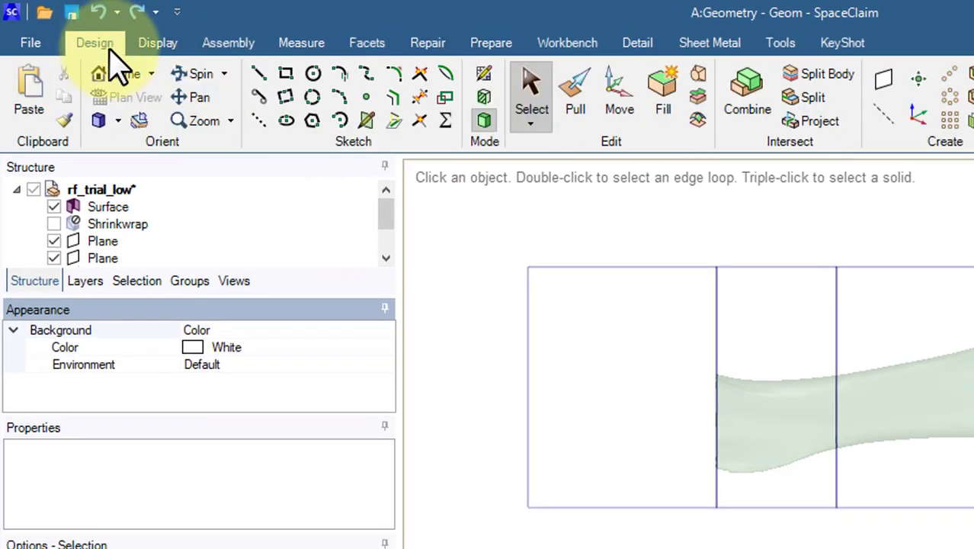
{"action": "left_click", "coordinate": [115, 210]}
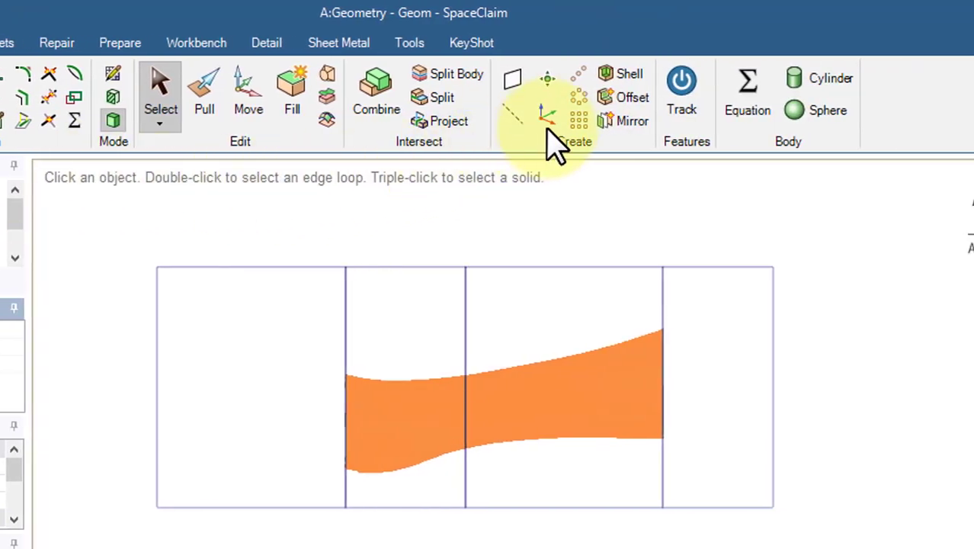
{"action": "left_click", "coordinate": [560, 135]}
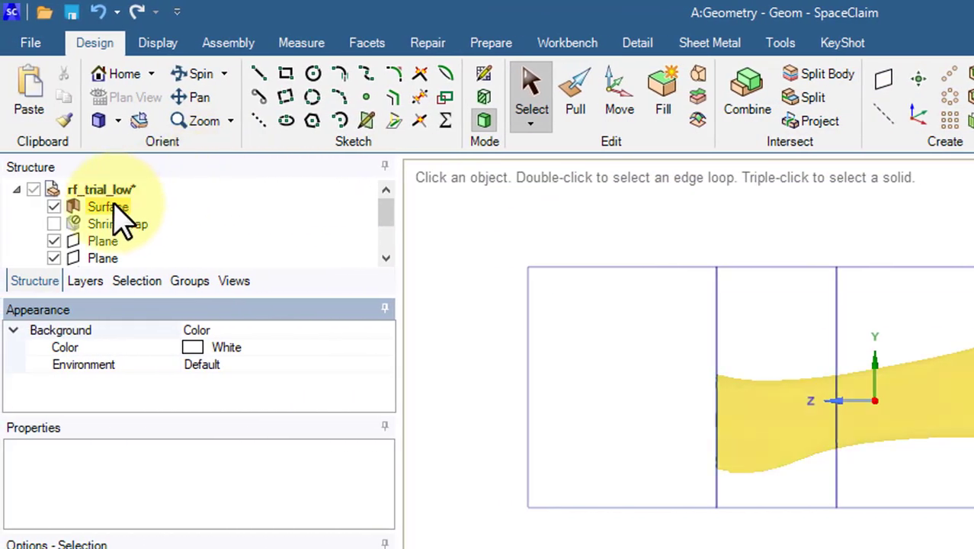
Step: Scale the Surface body by 0.75 about the new origin using Pull's Scale Body option
{"action": "left_click", "coordinate": [116, 207]}
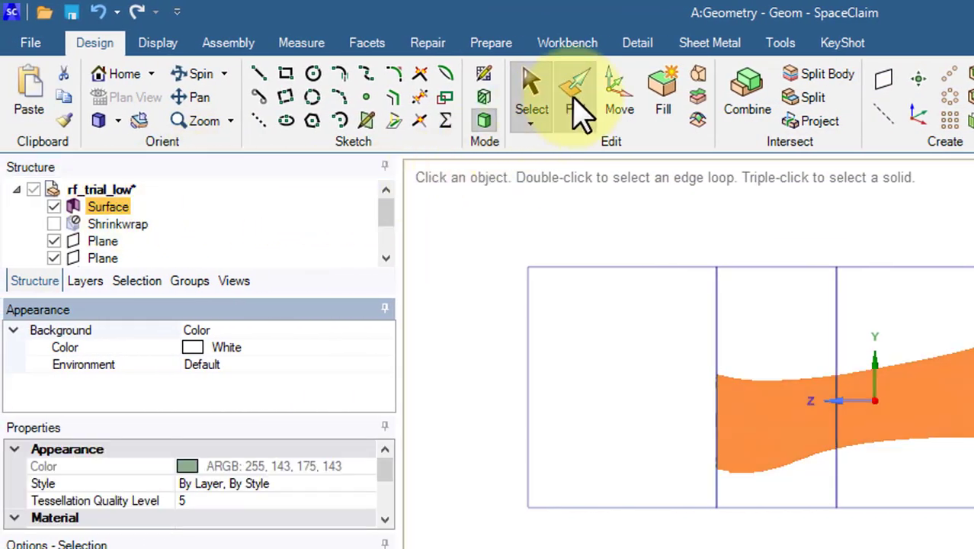
{"action": "left_click", "coordinate": [187, 113]}
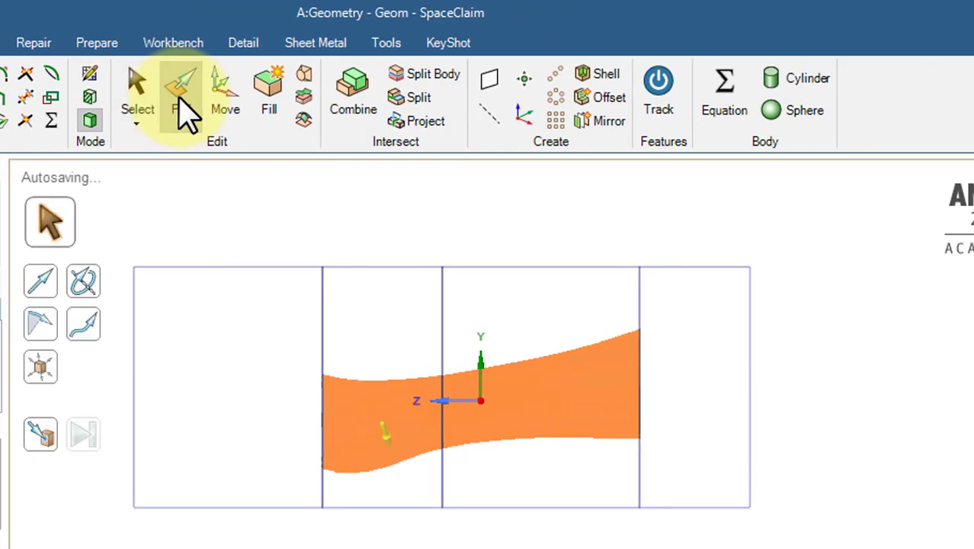
{"action": "left_click", "coordinate": [50, 373]}
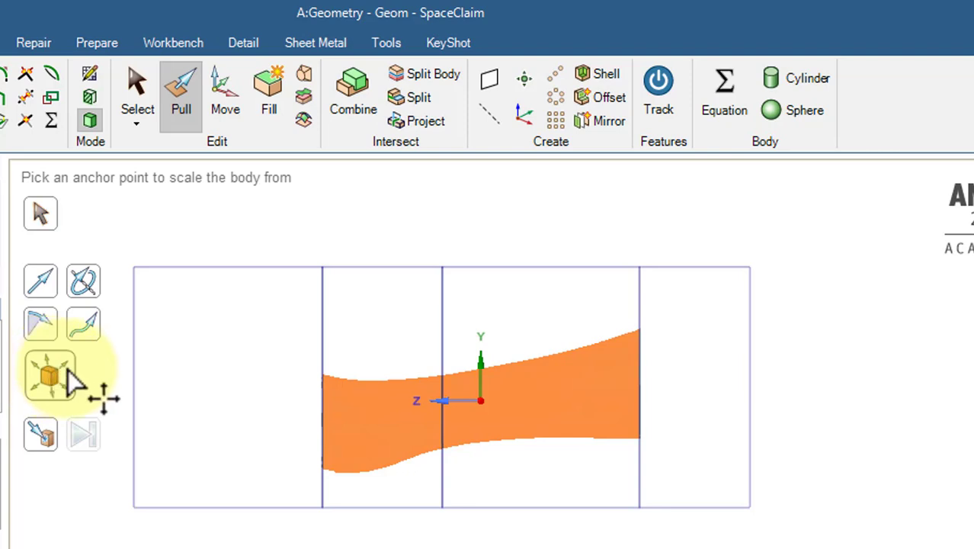
{"action": "left_click", "coordinate": [487, 417]}
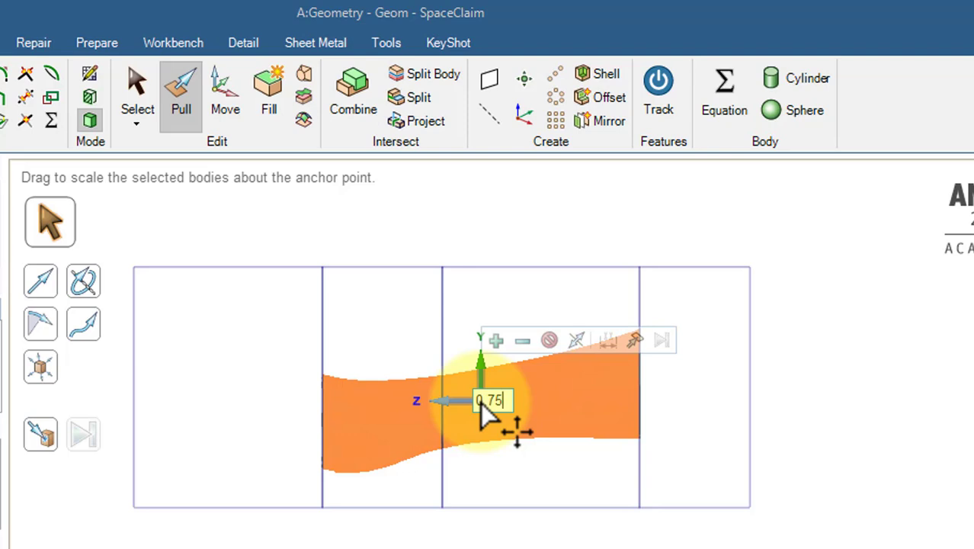
{"action": "key", "text": "Return"}
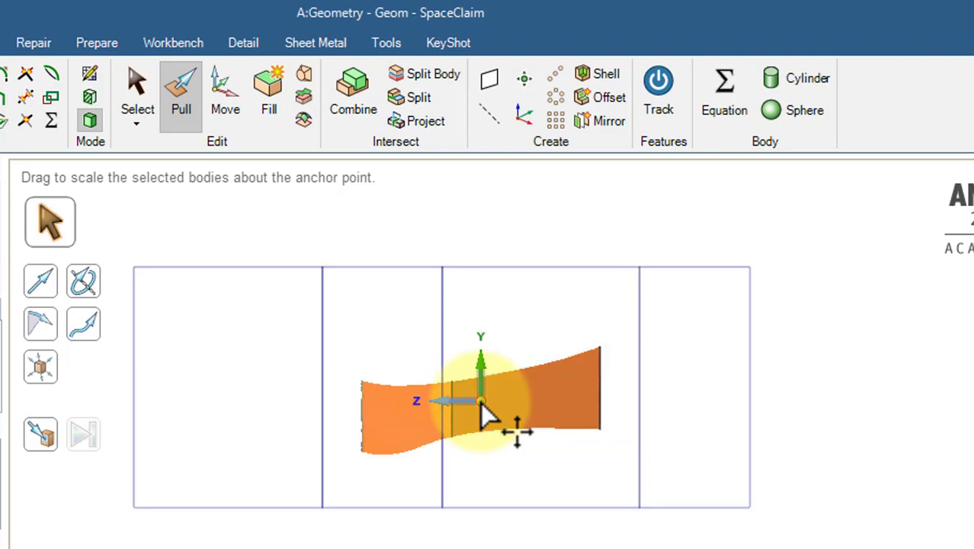
{"action": "key", "text": "Escape"}
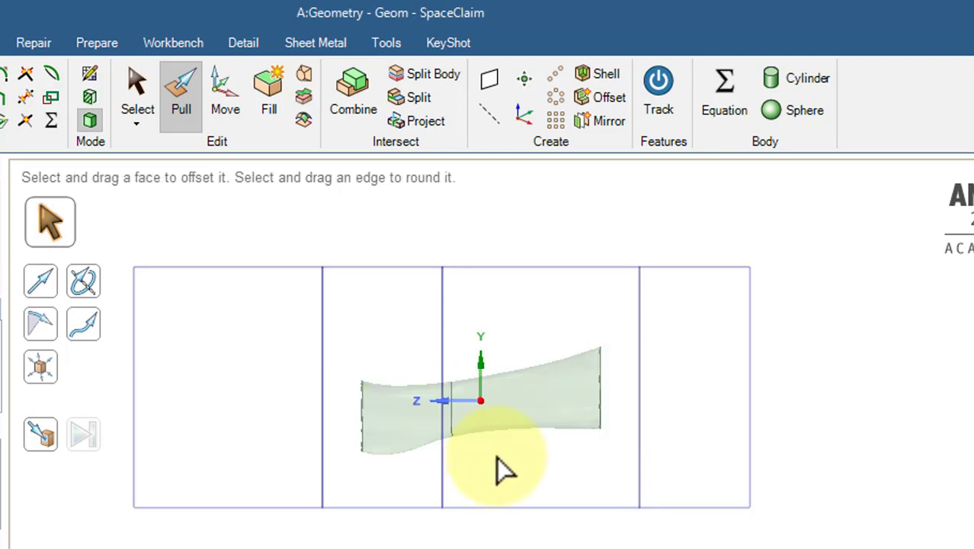
Step: Create a datum plane through the coordinate origin
{"action": "key", "text": "s"}
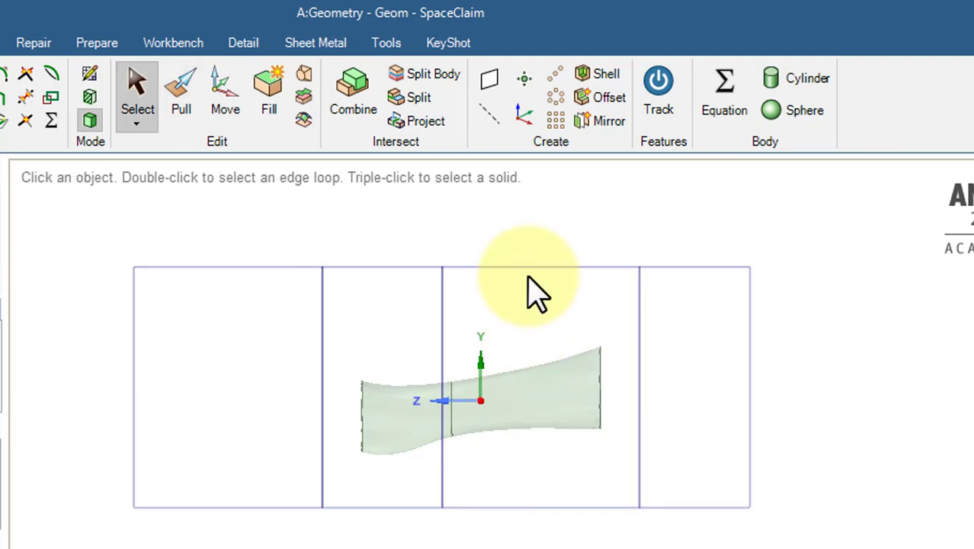
{"action": "left_click", "coordinate": [490, 83]}
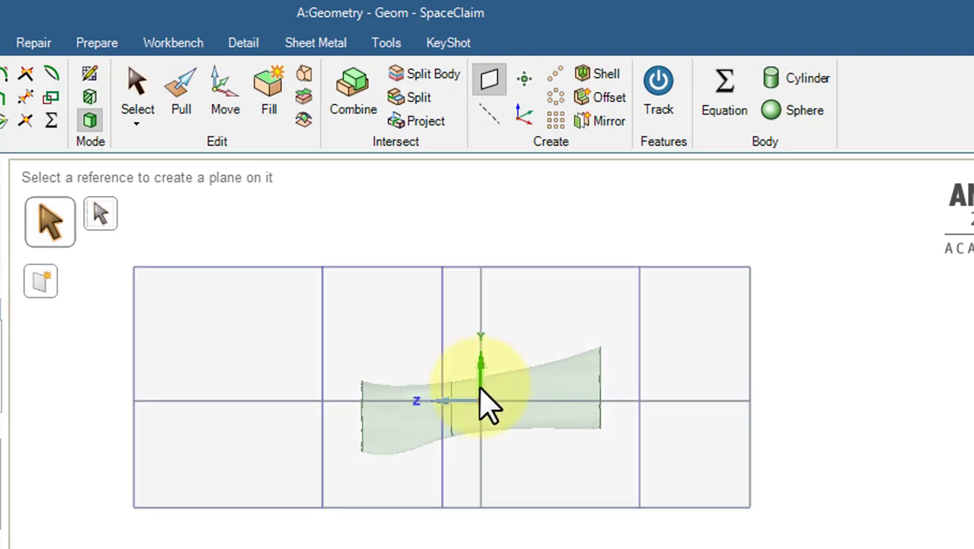
{"action": "left_click", "coordinate": [482, 397]}
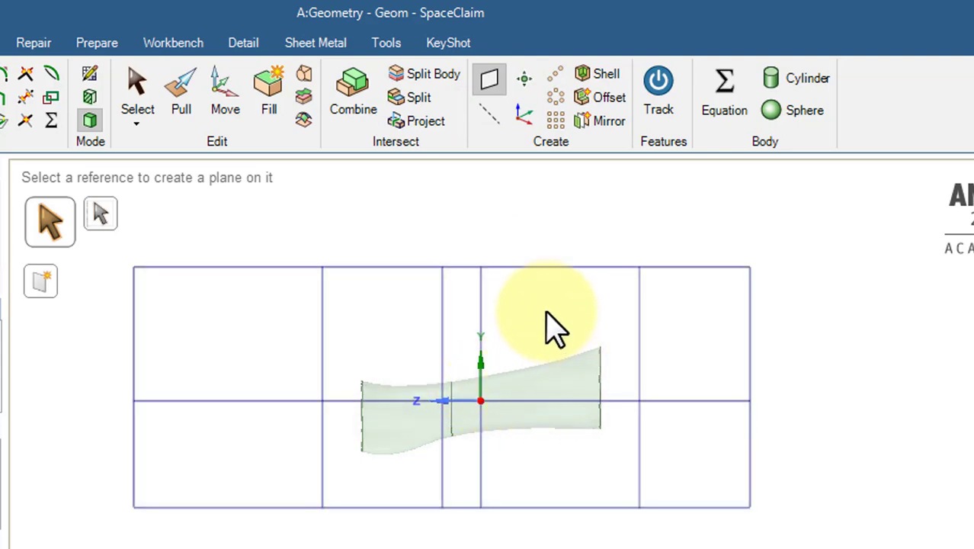
{"action": "key", "text": "Escape"}
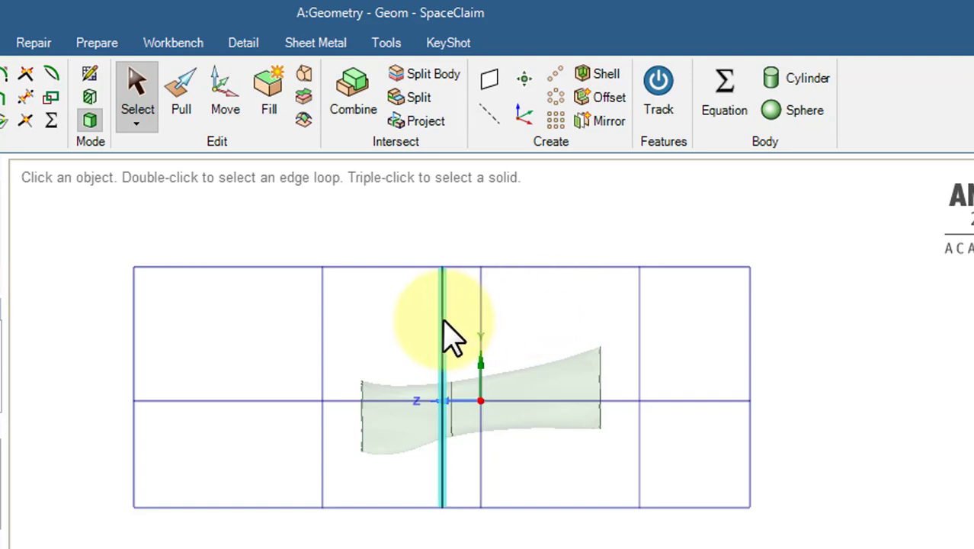
Step: Delete the three vertical and one horizontal dividing lines, keeping the border and centre line
{"action": "left_click", "coordinate": [321, 318]}
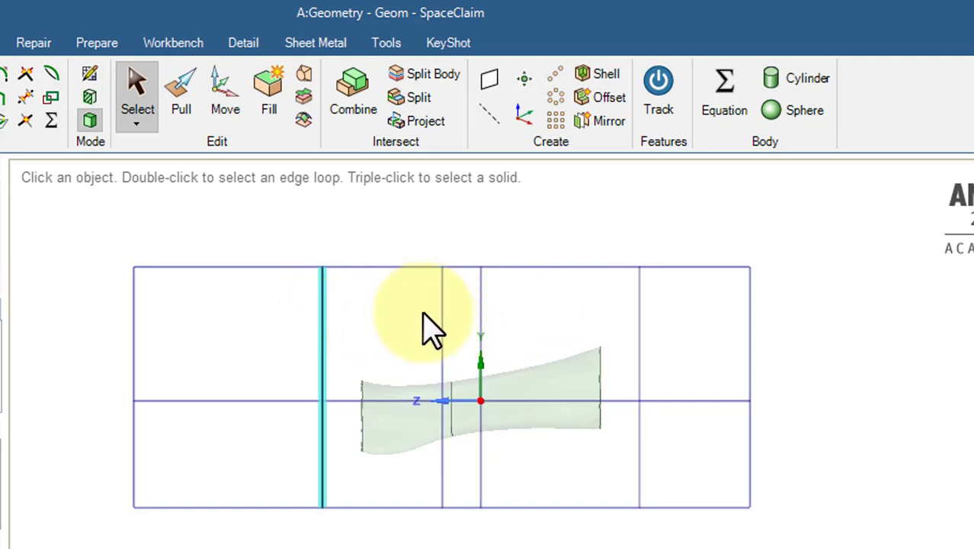
{"action": "left_click", "coordinate": [442, 313], "text": "ctrl"}
{"action": "left_click", "coordinate": [639, 328], "text": "ctrl"}
{"action": "left_click", "coordinate": [617, 400], "text": "ctrl"}
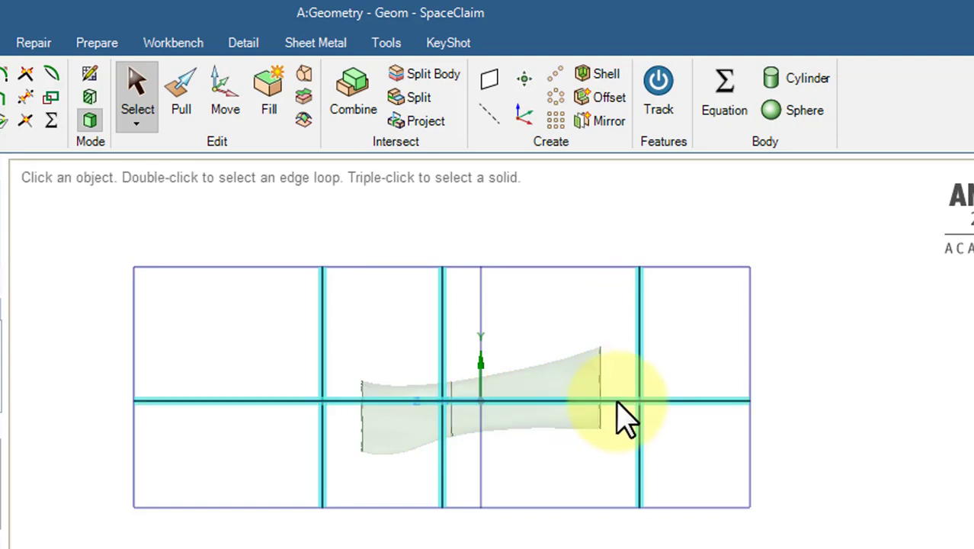
{"action": "key", "text": "Delete"}
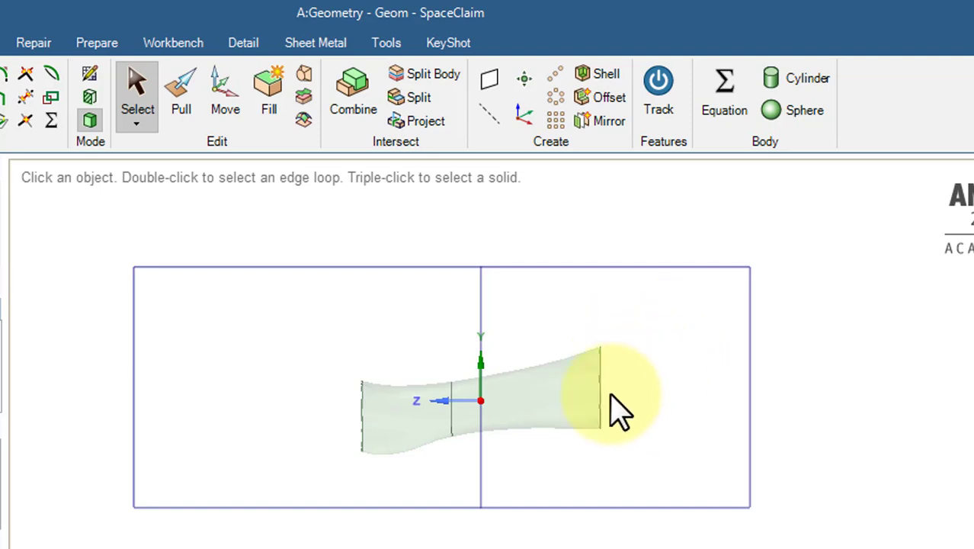
{"action": "left_click", "coordinate": [561, 432]}
{"action": "left_click", "coordinate": [411, 374]}
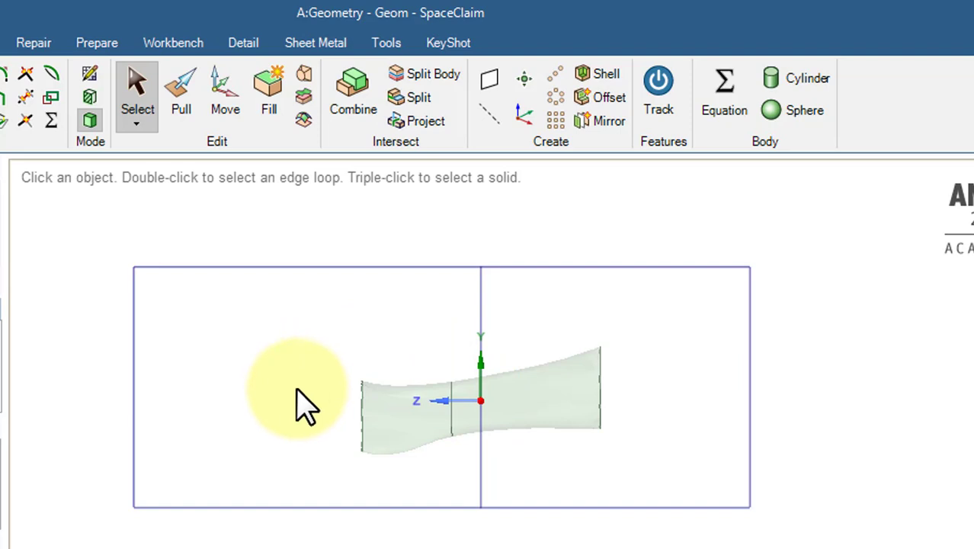
Step: Move the middle plane left along X, about 9.45 mm from the origin
{"action": "middle_click_drag", "start_coordinate": [283, 391], "coordinate": [583, 402]}
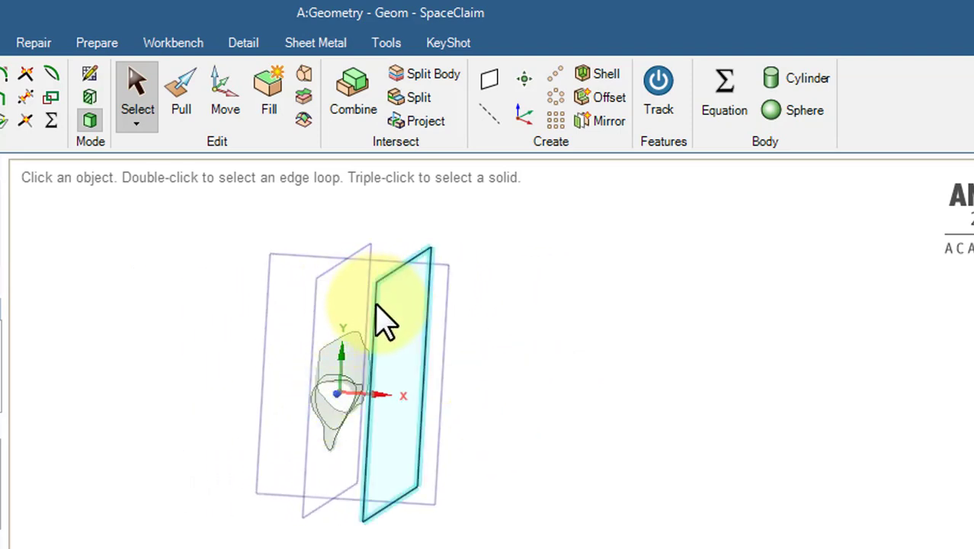
{"action": "left_click", "coordinate": [319, 300]}
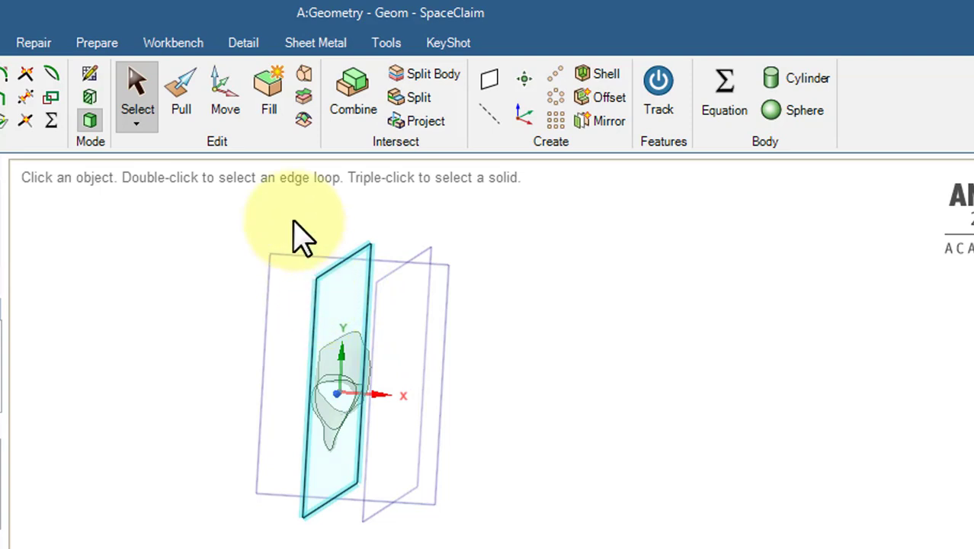
{"action": "left_click", "coordinate": [229, 109]}
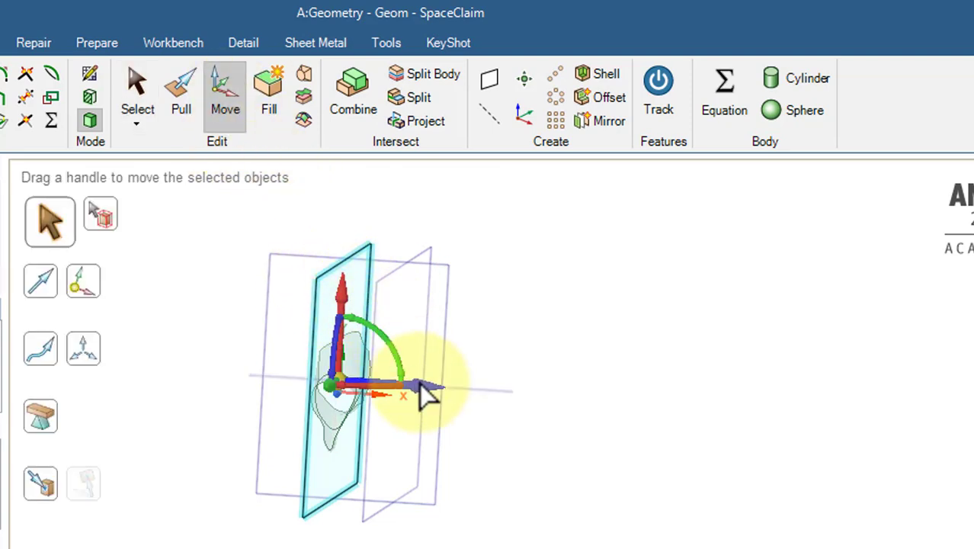
{"action": "left_click_drag", "start_coordinate": [419, 383], "coordinate": [293, 379]}
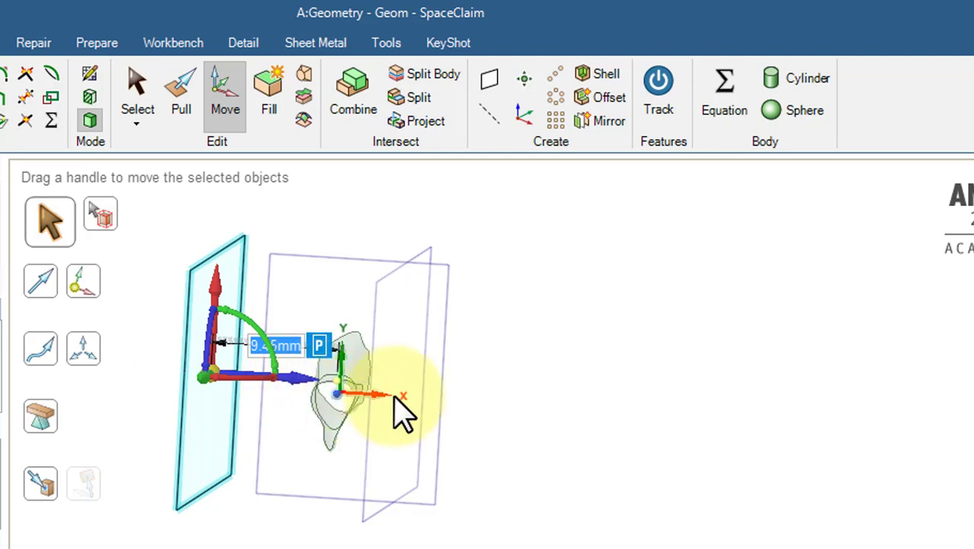
{"action": "left_click", "coordinate": [522, 343]}
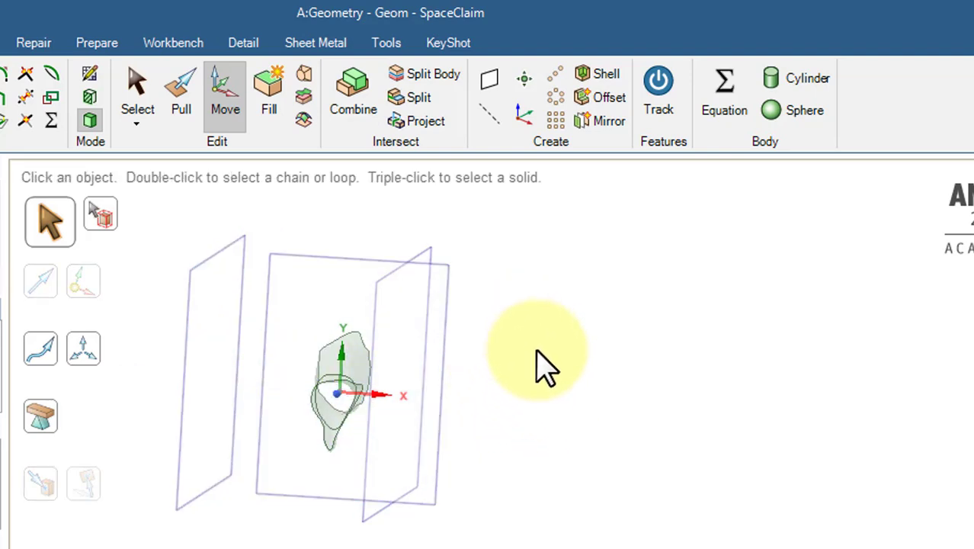
Step: Start a sketch on the moved plane and view it head-on in plan view
{"action": "middle_click_drag", "start_coordinate": [544, 365], "coordinate": [473, 343]}
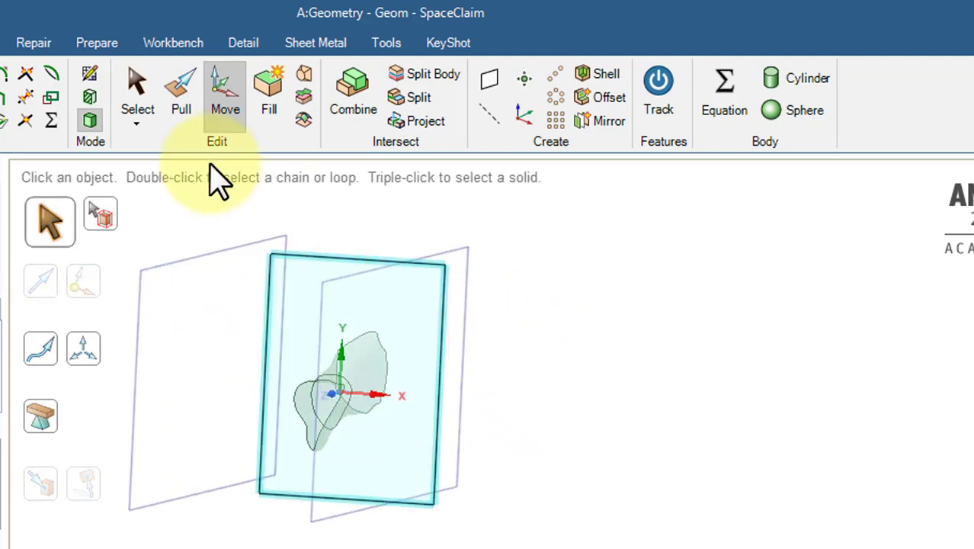
{"action": "left_click", "coordinate": [97, 87]}
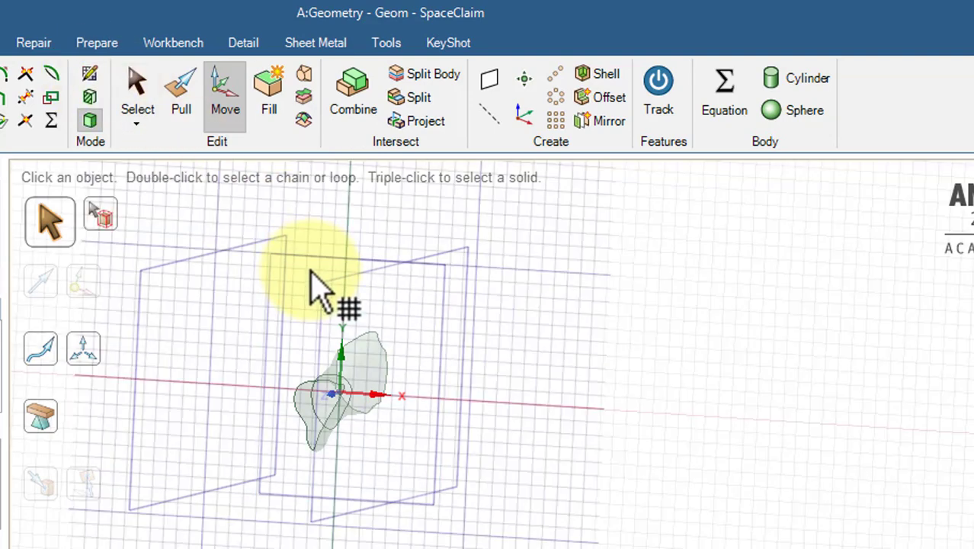
{"action": "left_click", "coordinate": [326, 293]}
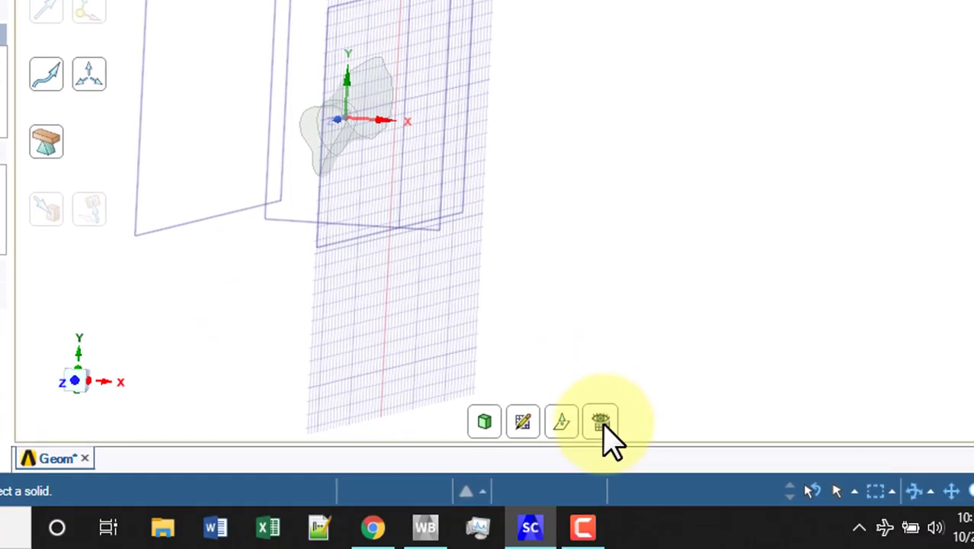
{"action": "left_click", "coordinate": [600, 424]}
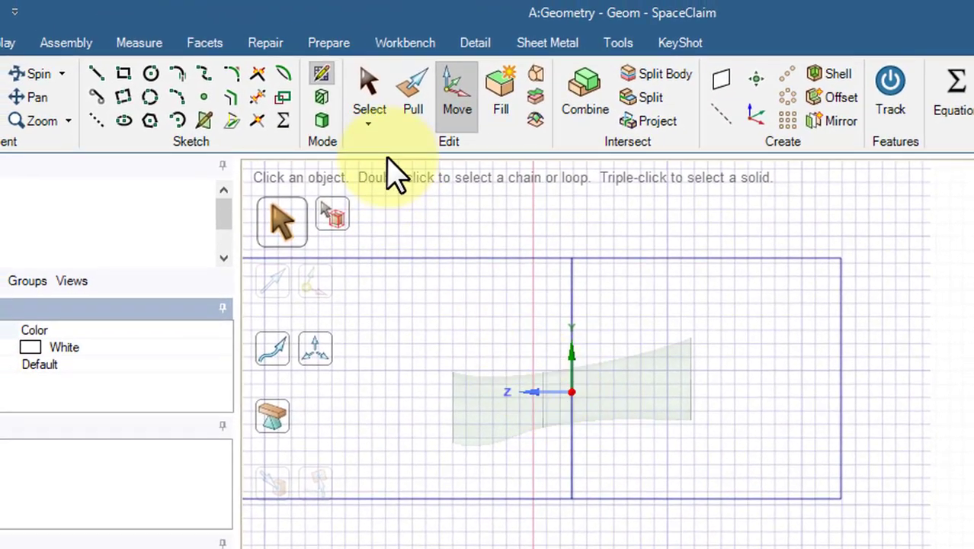
Step: Draw a rectangle from the origin with 4 mm height and 1 mm width
{"action": "left_click", "coordinate": [123, 73]}
{"action": "scroll", "coordinate": [577, 396], "scroll_direction": "up", "scroll_amount": 3}
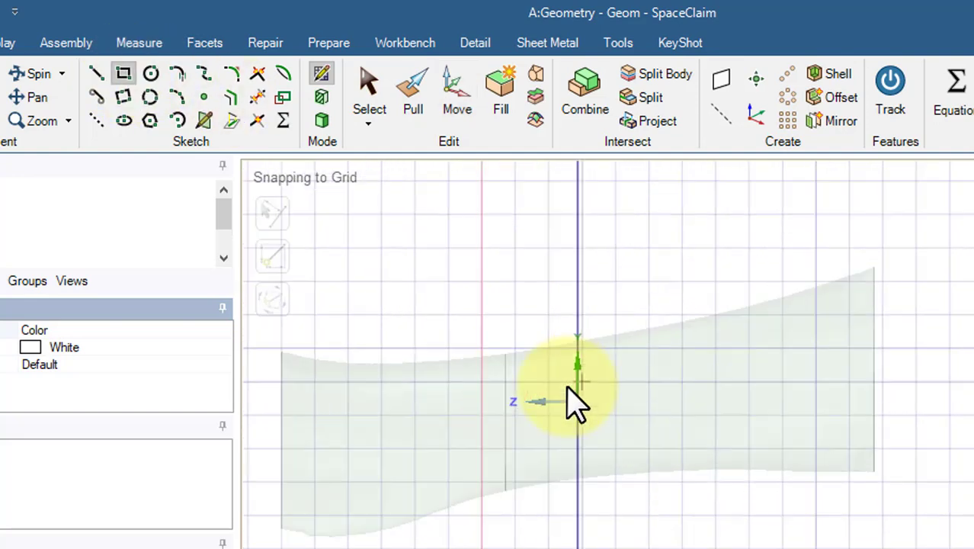
{"action": "left_click", "coordinate": [578, 314]}
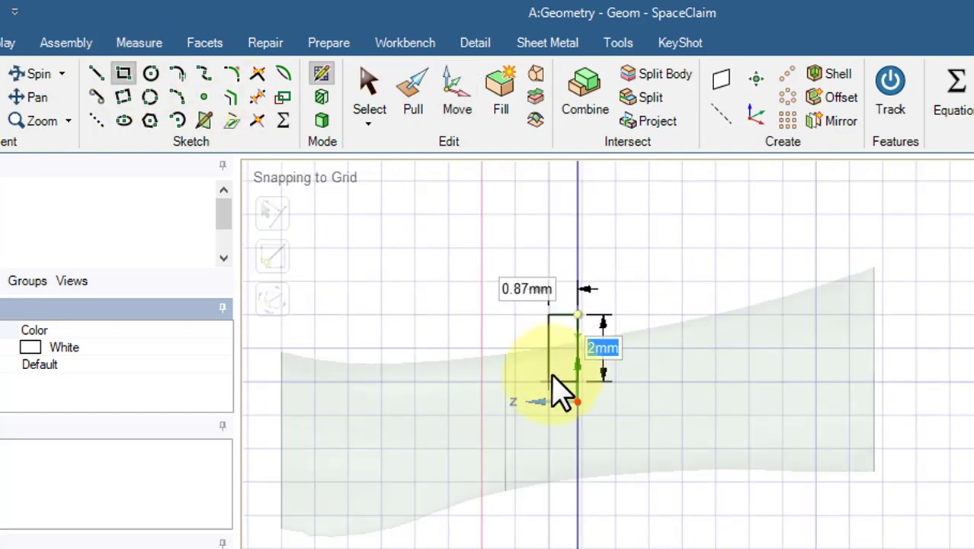
{"action": "type", "text": "4"}
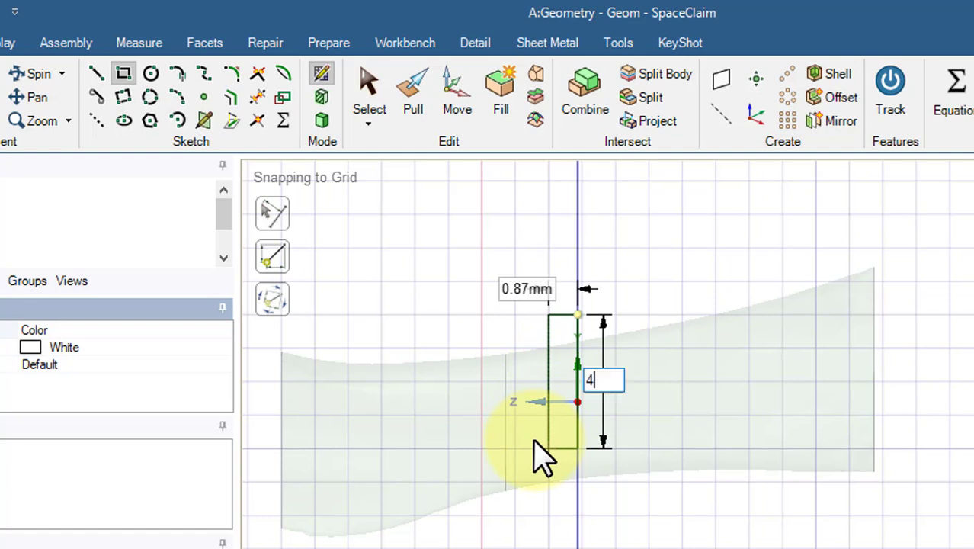
{"action": "key", "text": "Tab"}
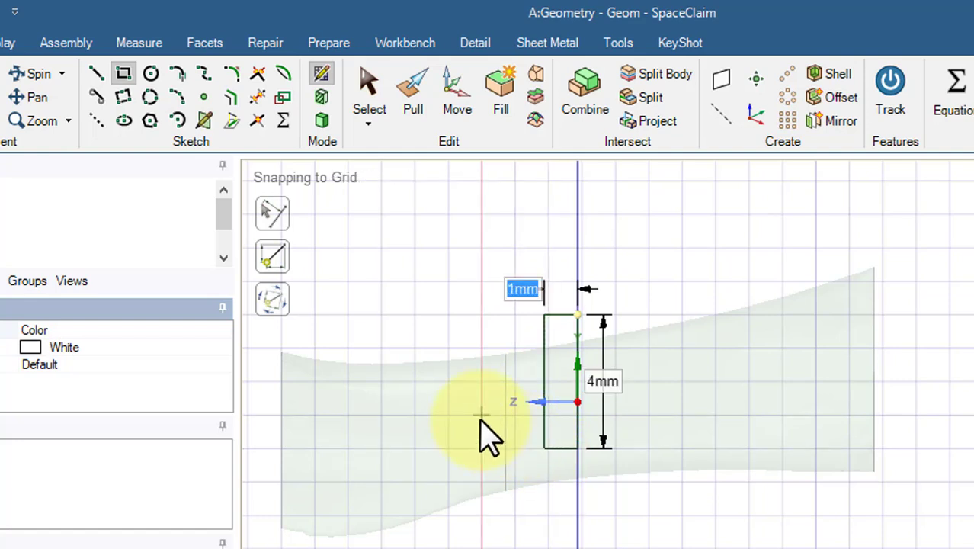
Step: Move the rectangle 7 mm left of the vertical axis and lower it about 2 mm
{"action": "left_click", "coordinate": [468, 101]}
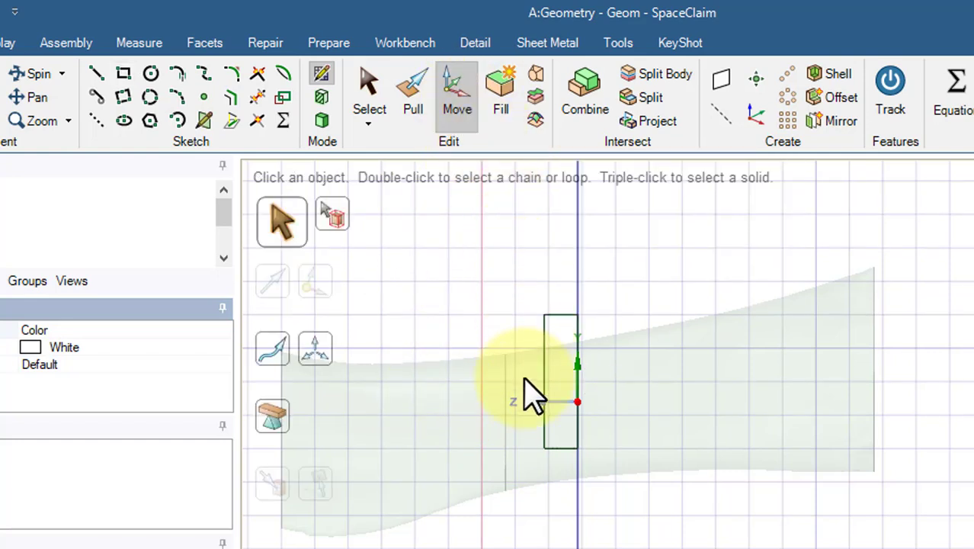
{"action": "left_click", "coordinate": [544, 424]}
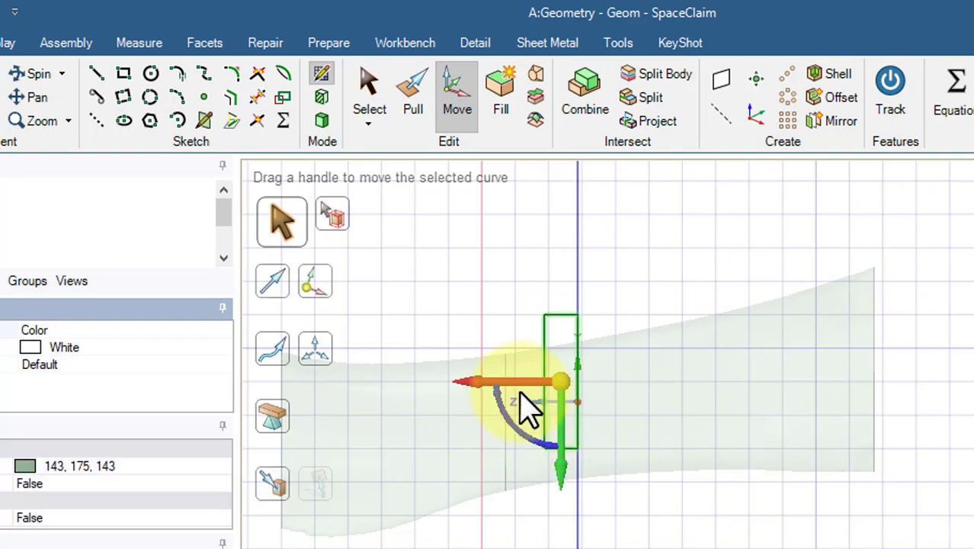
{"action": "left_click_drag", "start_coordinate": [461, 394], "coordinate": [415, 395]}
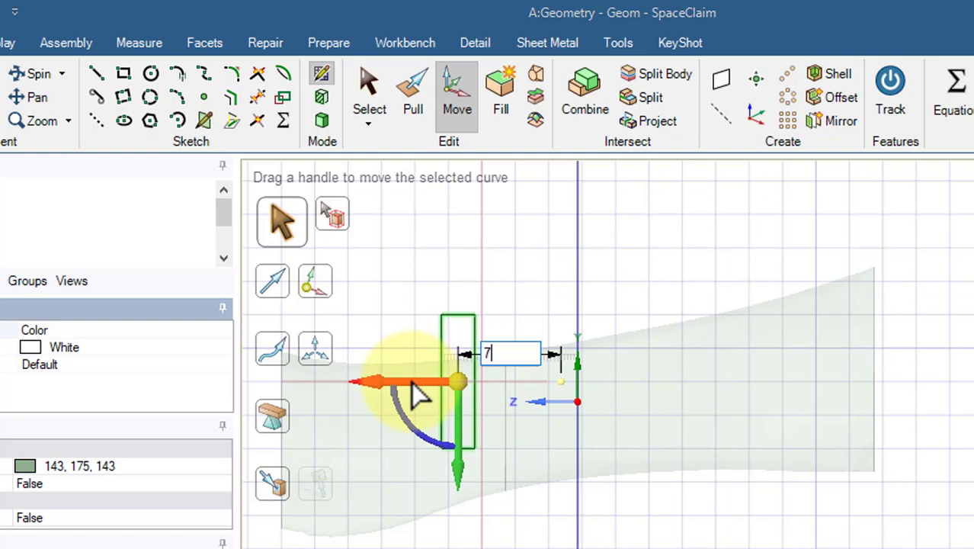
{"action": "key", "text": "Return"}
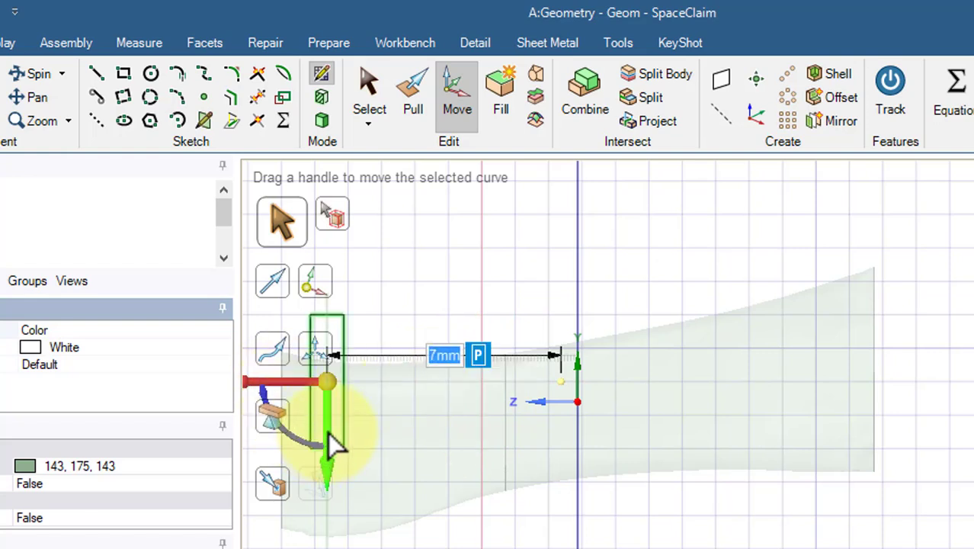
{"action": "left_click_drag", "start_coordinate": [330, 439], "coordinate": [325, 505]}
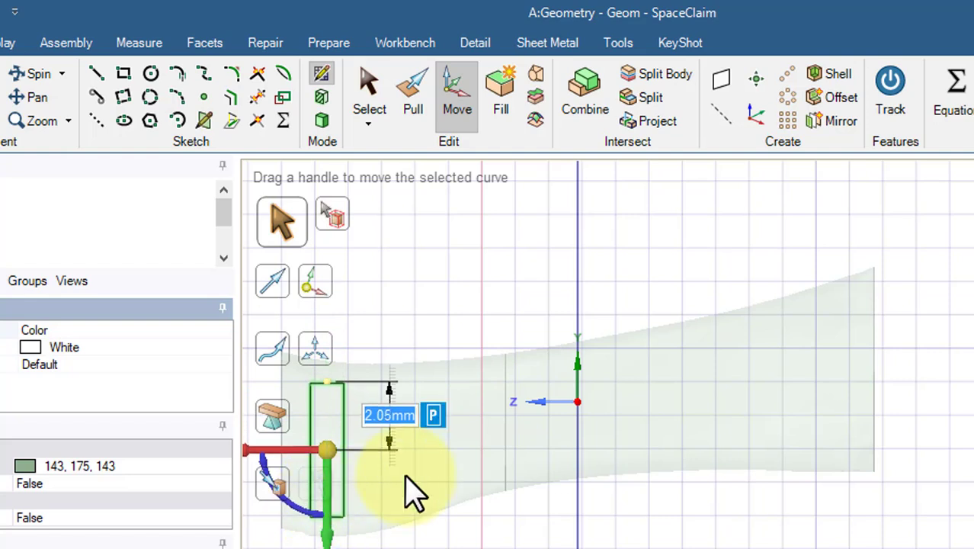
Step: Draw a second 4 mm × 1 mm rectangle starting on the vertical axis
{"action": "left_click", "coordinate": [124, 74]}
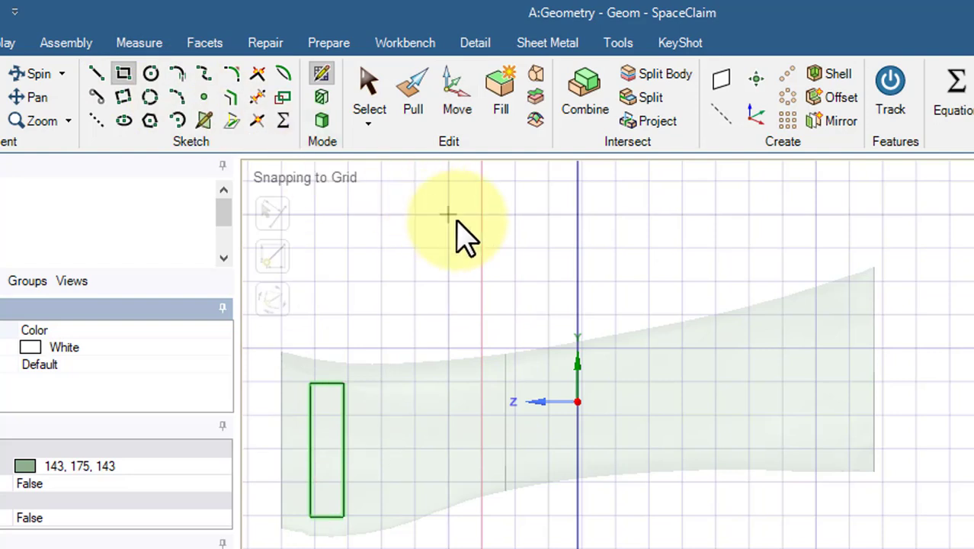
{"action": "left_click", "coordinate": [578, 449]}
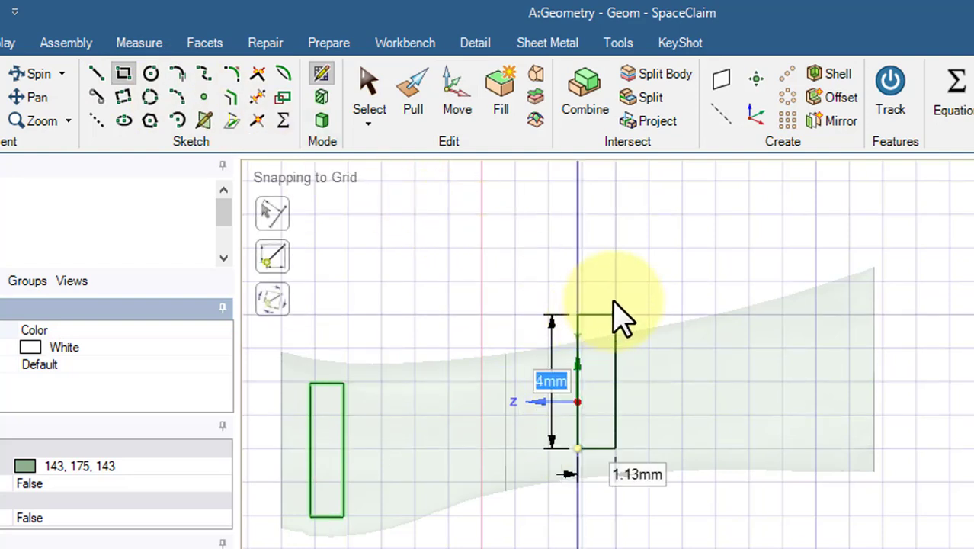
{"action": "key", "text": "Tab"}
{"action": "type", "text": "1"}
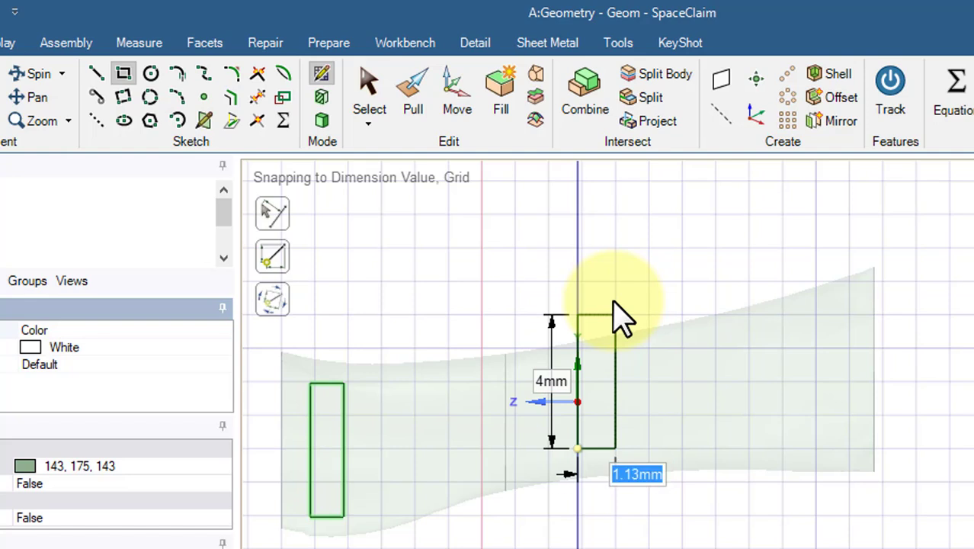
{"action": "type", "text": "1"}
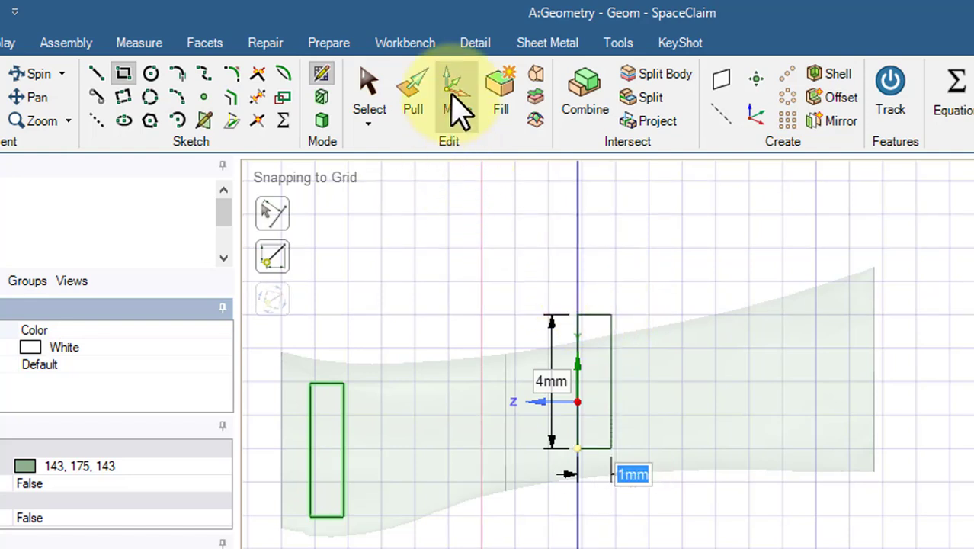
Step: Move the second rectangle 7 mm right of the vertical axis
{"action": "left_click", "coordinate": [451, 92]}
{"action": "left_click", "coordinate": [611, 412]}
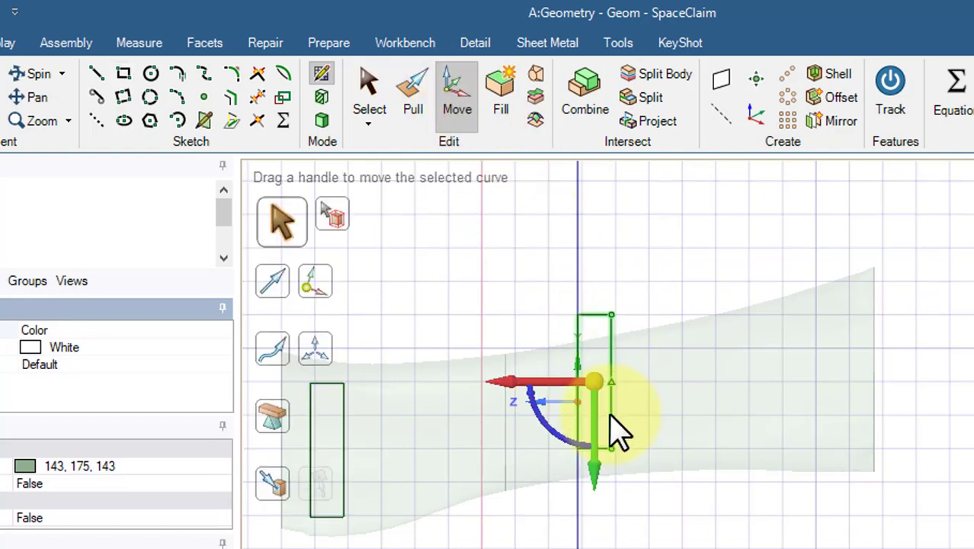
{"action": "left_click_drag", "start_coordinate": [534, 381], "coordinate": [610, 394]}
{"action": "type", "text": "7"}
{"action": "key", "text": "Return"}
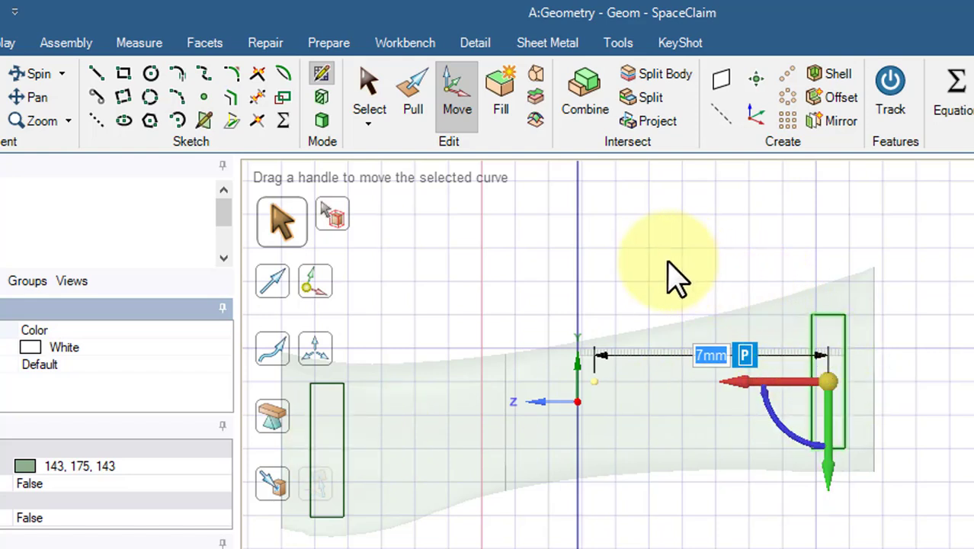
Step: Project both support rectangles onto the surface body and orbit to inspect the imprints
{"action": "left_click", "coordinate": [655, 124]}
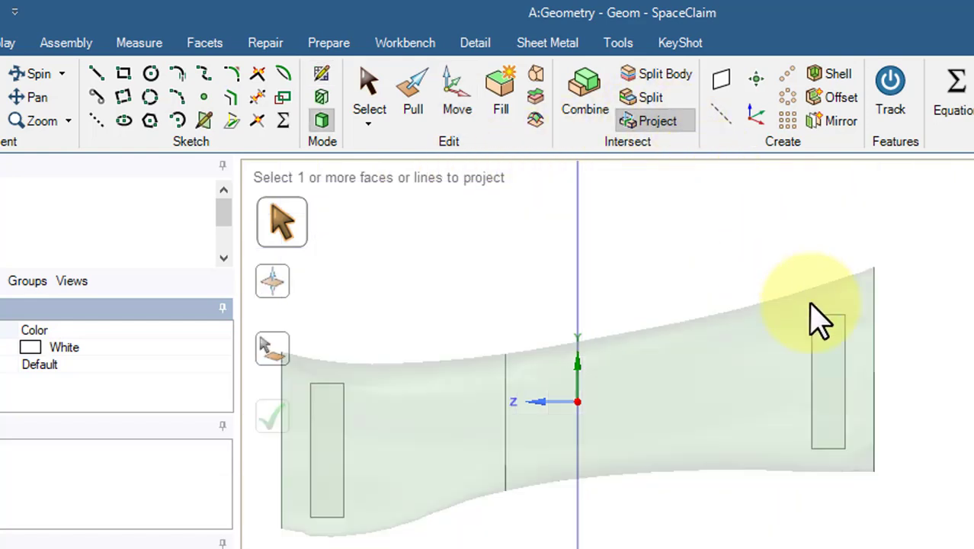
{"action": "left_click", "coordinate": [332, 441]}
{"action": "left_click", "coordinate": [273, 423]}
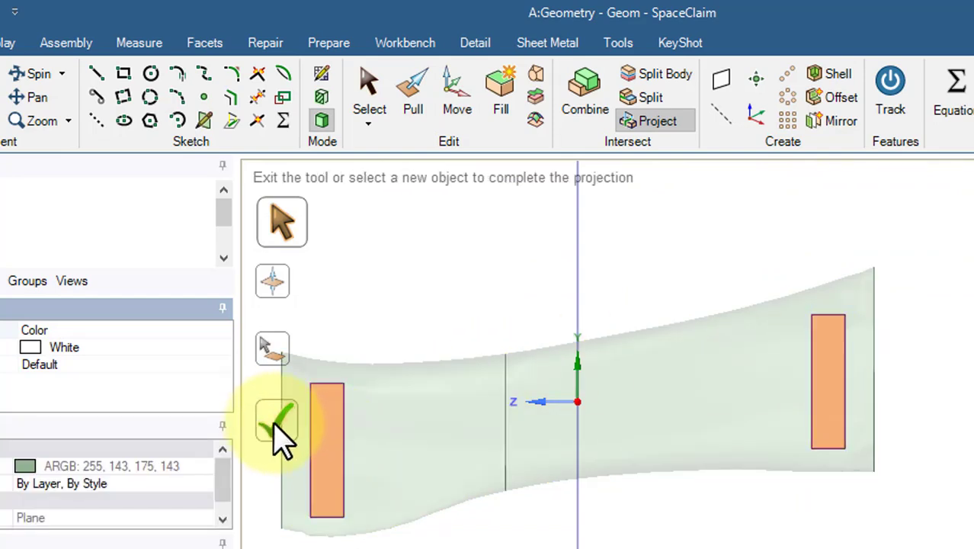
{"action": "left_click", "coordinate": [274, 423]}
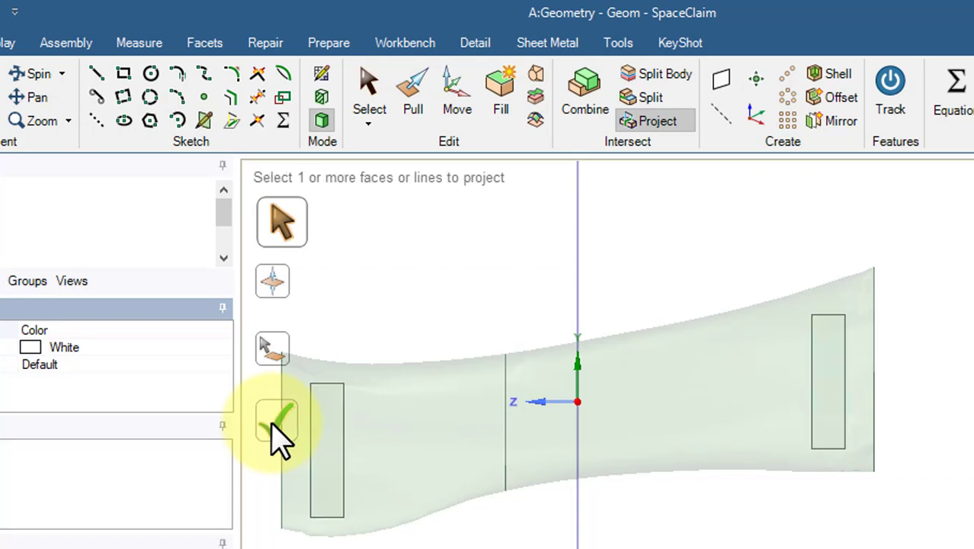
{"action": "middle_click_drag", "start_coordinate": [465, 301], "coordinate": [593, 304]}
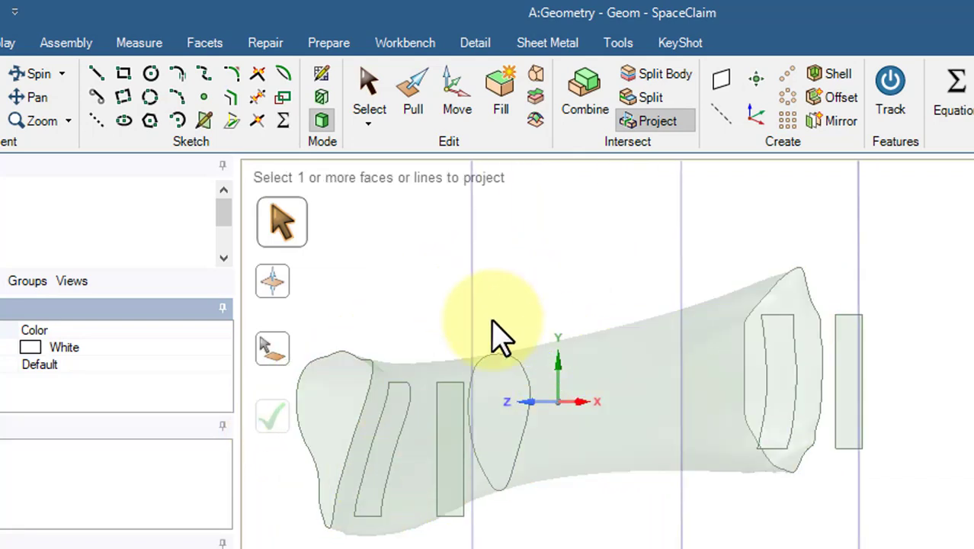
{"action": "middle_click_drag", "start_coordinate": [495, 337], "coordinate": [583, 374]}
{"action": "scroll", "coordinate": [570, 396], "scroll_direction": "up", "scroll_amount": 3}
{"action": "scroll", "coordinate": [551, 423], "scroll_direction": "down", "scroll_amount": 4}
{"action": "middle_click_drag", "start_coordinate": [550, 424], "coordinate": [630, 452]}
Step: In a new plan-view sketch, draw a 1 mm × 3 mm rectangle starting from the vertical axis
{"action": "left_click", "coordinate": [322, 77]}
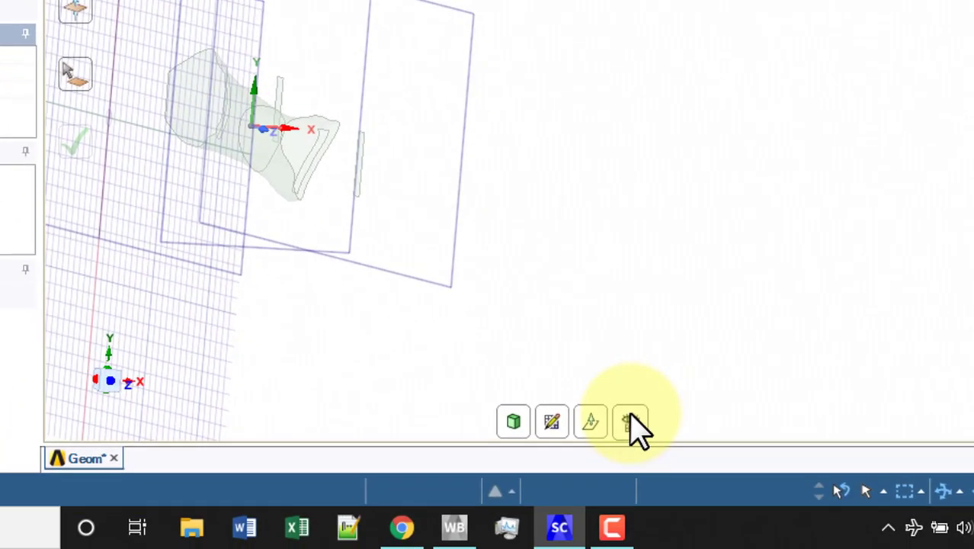
{"action": "left_click", "coordinate": [657, 456]}
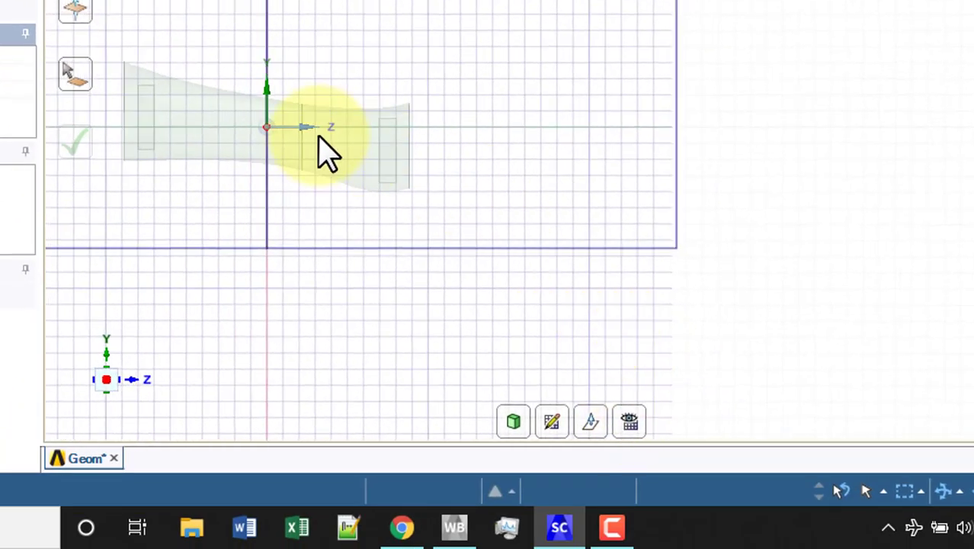
{"action": "mouse_move", "coordinate": [322, 148]}
{"action": "middle_mouse_down", "text": "shift"}
{"action": "mouse_move", "coordinate": [413, 189]}
{"action": "mouse_move", "coordinate": [359, 159]}
{"action": "middle_mouse_up", "text": "shift"}
{"action": "scroll", "coordinate": [320, 137], "scroll_direction": "up", "scroll_amount": 2}
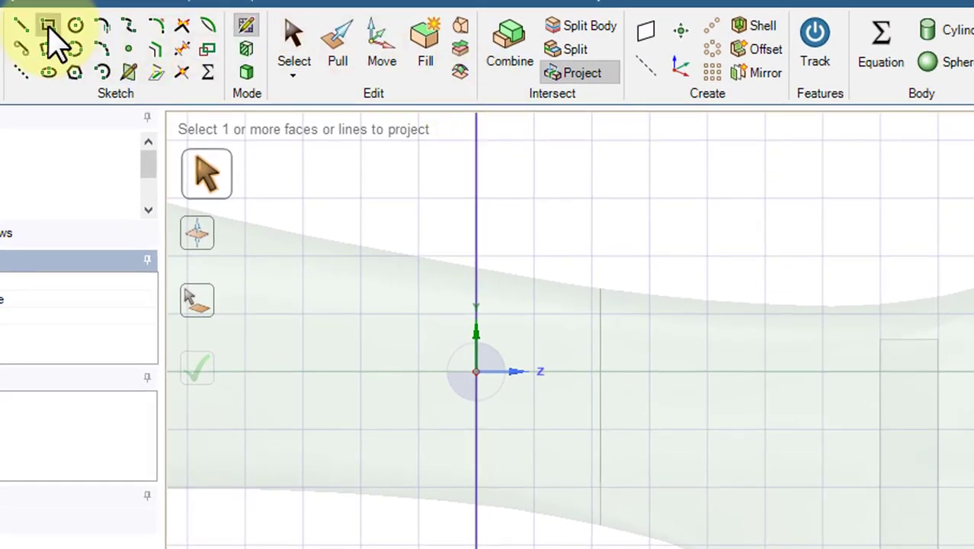
{"action": "left_click", "coordinate": [48, 26]}
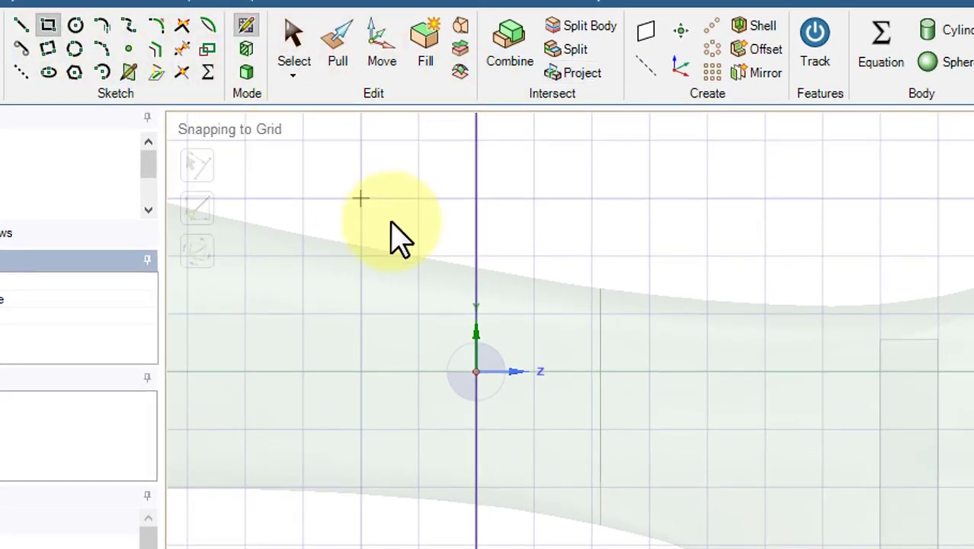
{"action": "left_click", "coordinate": [476, 257]}
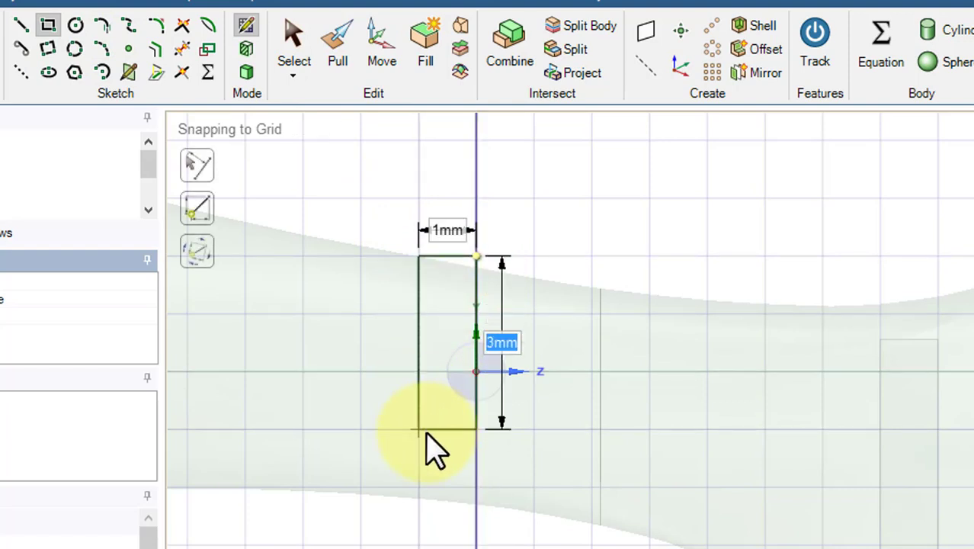
{"action": "key", "text": "Tab"}
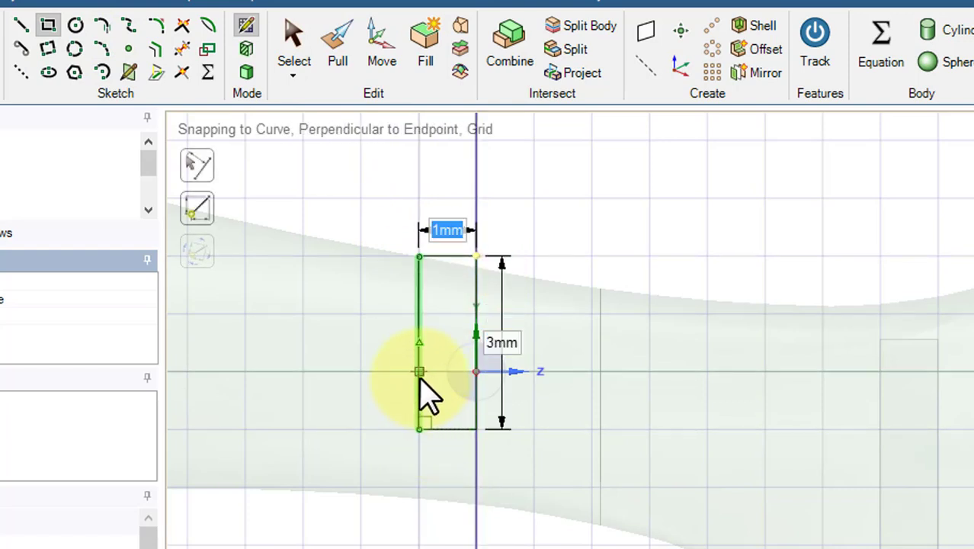
Step: Move the whole rectangle loop 0.5 mm right and 0.85 mm down
{"action": "left_click", "coordinate": [381, 48]}
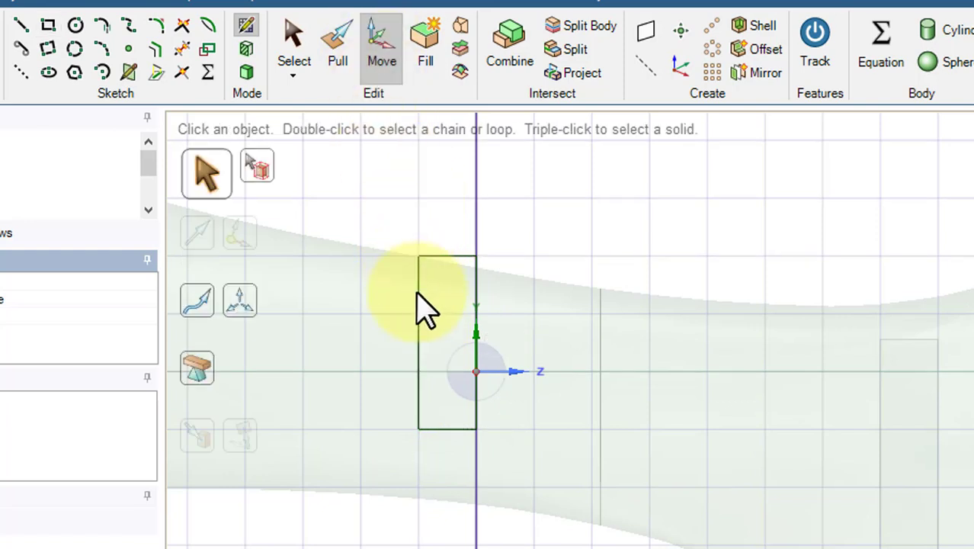
{"action": "left_click", "coordinate": [420, 392]}
{"action": "left_click", "coordinate": [436, 402]}
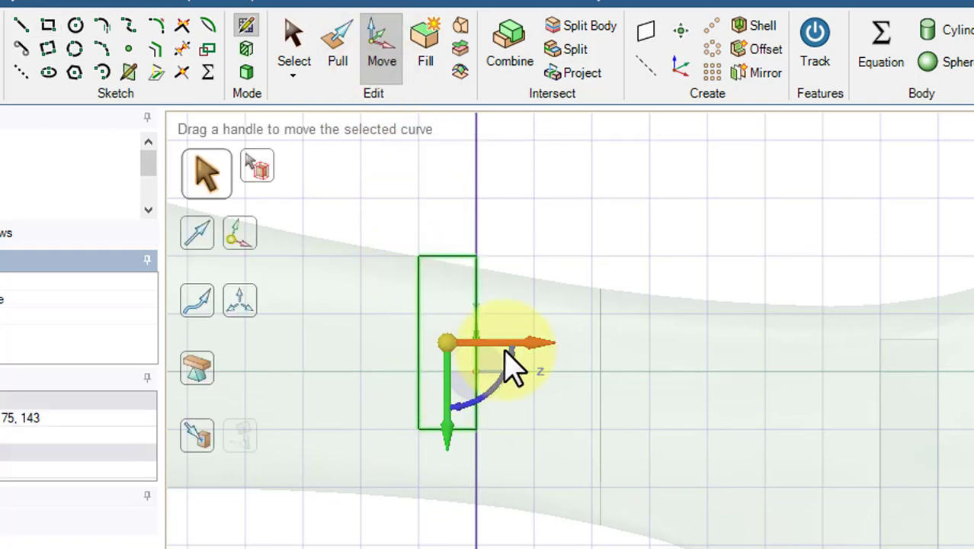
{"action": "left_click_drag", "start_coordinate": [531, 354], "coordinate": [560, 358]}
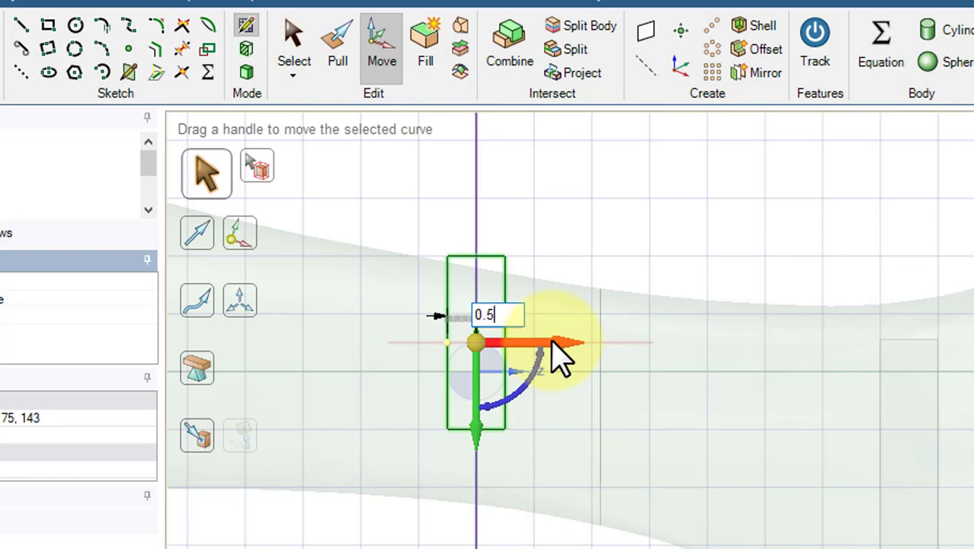
{"action": "left_click_drag", "start_coordinate": [480, 381], "coordinate": [480, 432]}
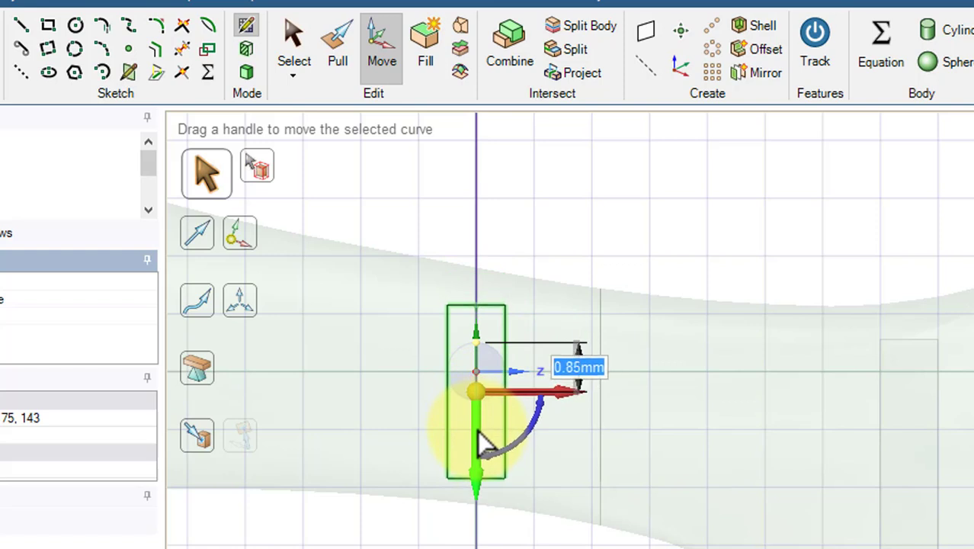
Step: Project the 1×3 rectangle onto the surface body
{"action": "left_click", "coordinate": [579, 76]}
{"action": "left_click", "coordinate": [494, 324]}
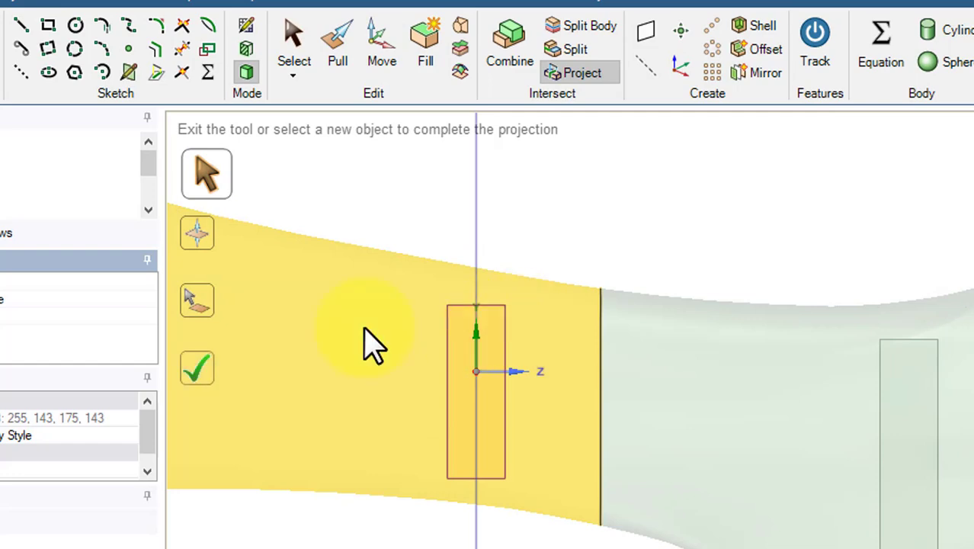
{"action": "left_click", "coordinate": [201, 370]}
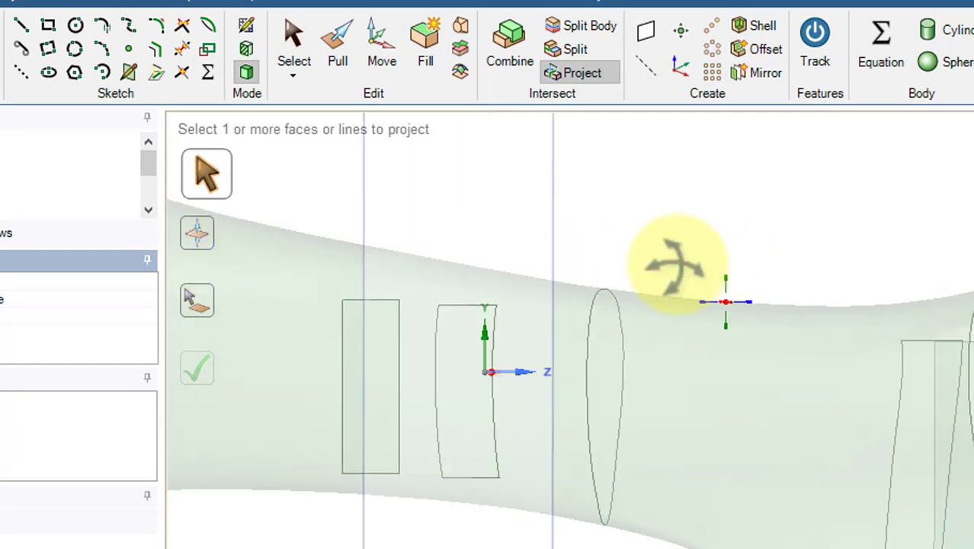
Step: Select the Surface rows in the Structure tree, open their context menu, then dismiss it
{"action": "left_click", "coordinate": [0, 191]}
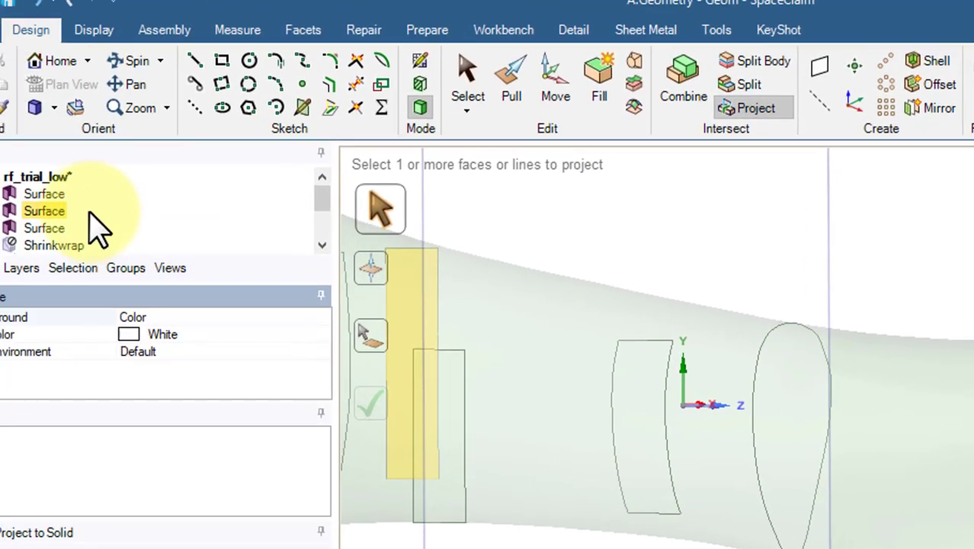
{"action": "left_click", "coordinate": [54, 232]}
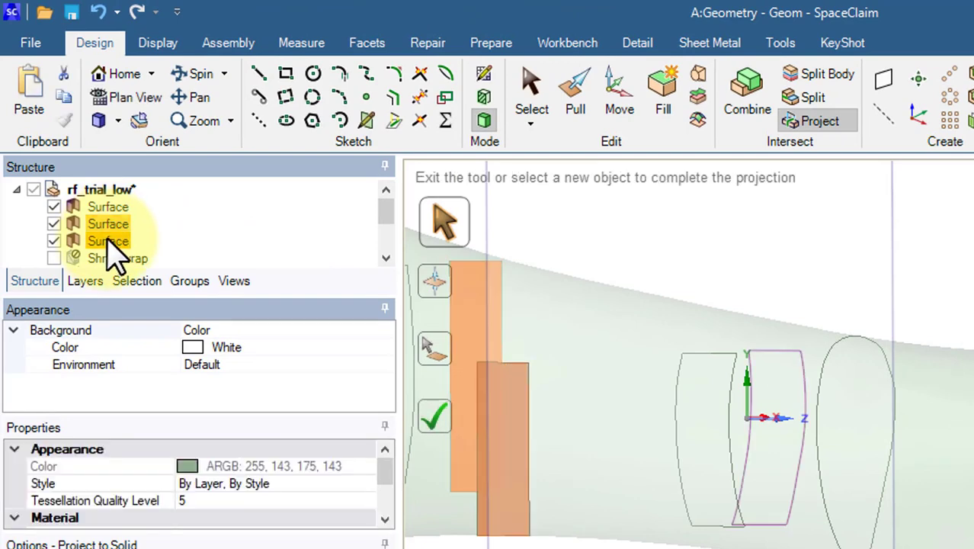
{"action": "right_click", "coordinate": [110, 248]}
{"action": "key", "text": "Escape"}
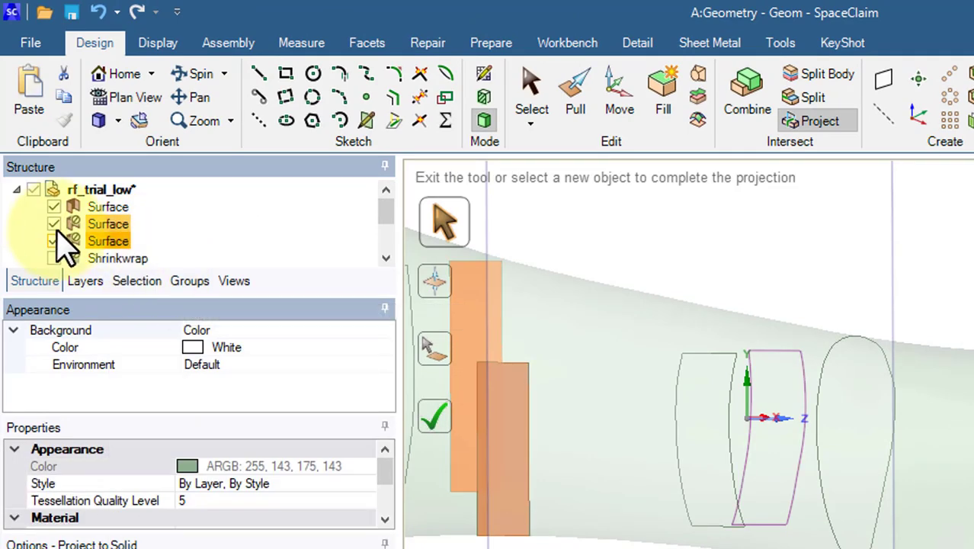
{"action": "key", "text": "Escape"}
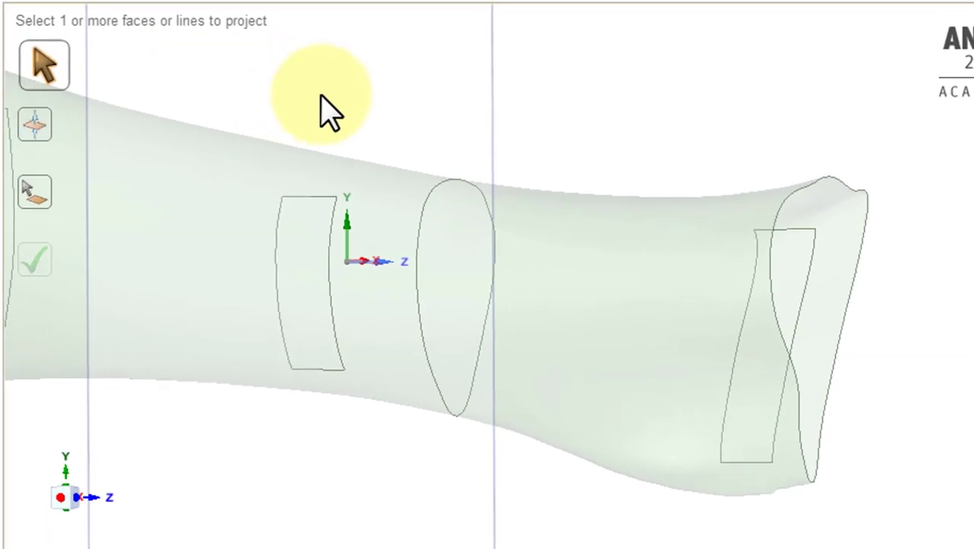
Step: Zoom out and pan to see the whole body with its three imprinted rectangles
{"action": "scroll", "coordinate": [320, 114], "scroll_direction": "down", "scroll_amount": 5}
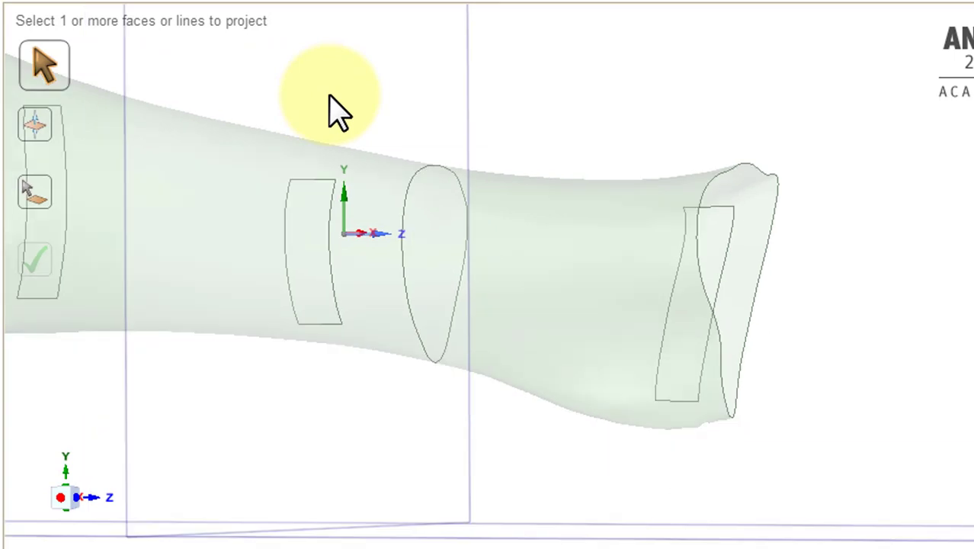
{"action": "middle_click_drag", "start_coordinate": [352, 91], "coordinate": [437, 184], "text": "ctrl"}
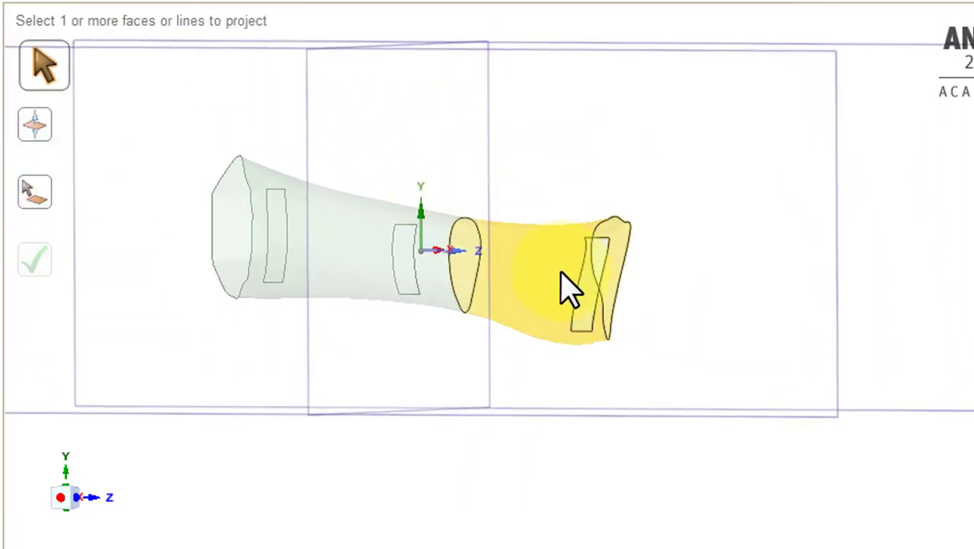